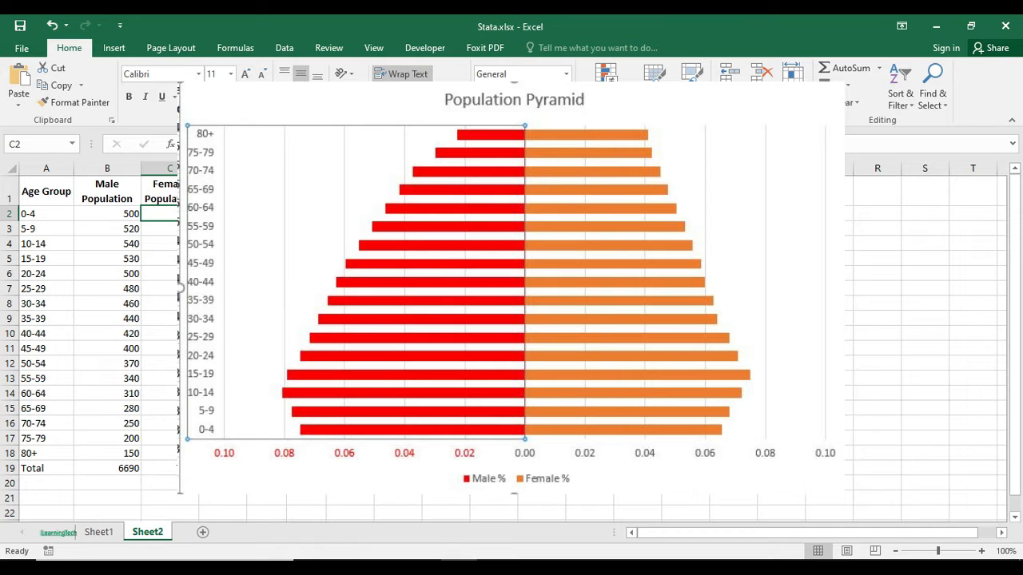
# - Examine the Age Group, Male Population and Female Population columns in A1:C18 and the totals in row 19
pyautogui.press('Delete')
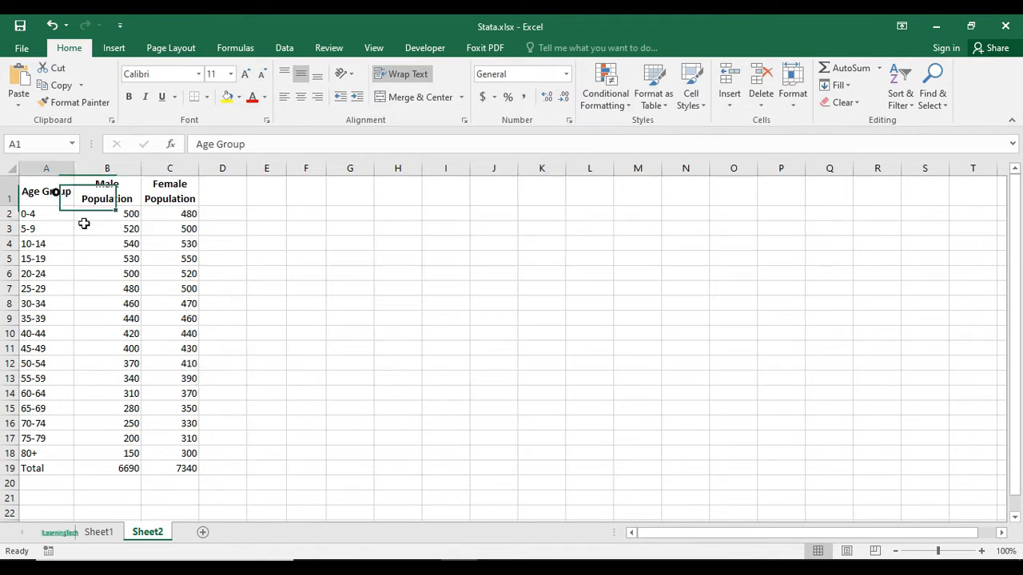
pyautogui.moveTo(52, 192); pyautogui.dragTo(172, 452)
pyautogui.click(338, 332)
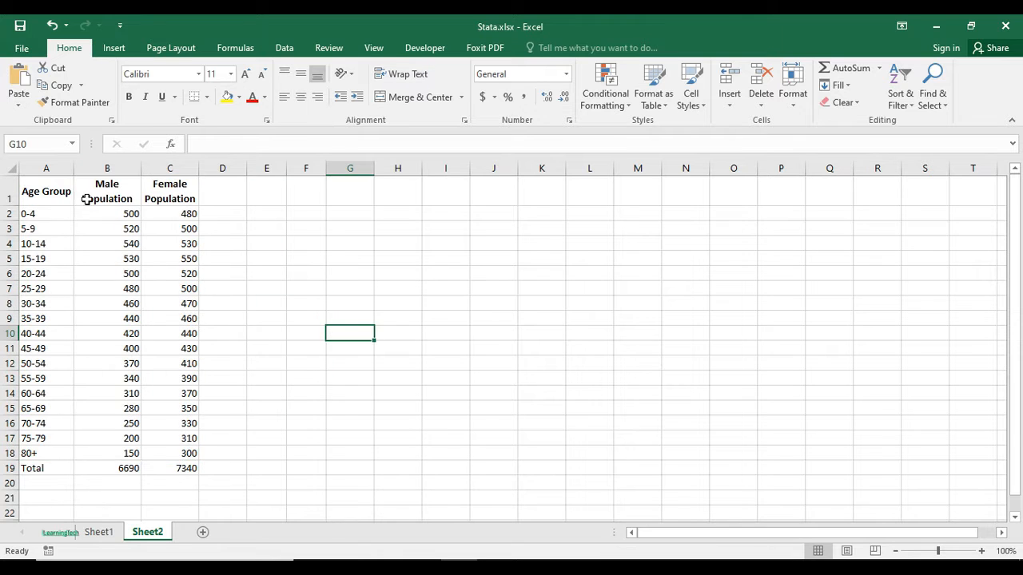
pyautogui.click(58, 192)
pyautogui.moveTo(78, 210); pyautogui.dragTo(190, 447)
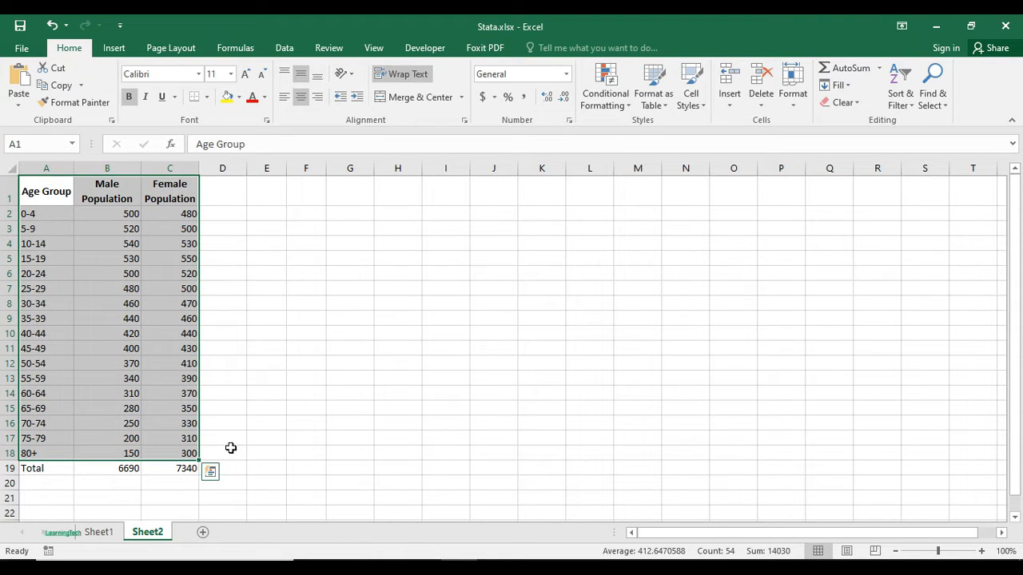
pyautogui.click(153, 320)
pyautogui.moveTo(41, 192); pyautogui.dragTo(50, 408)
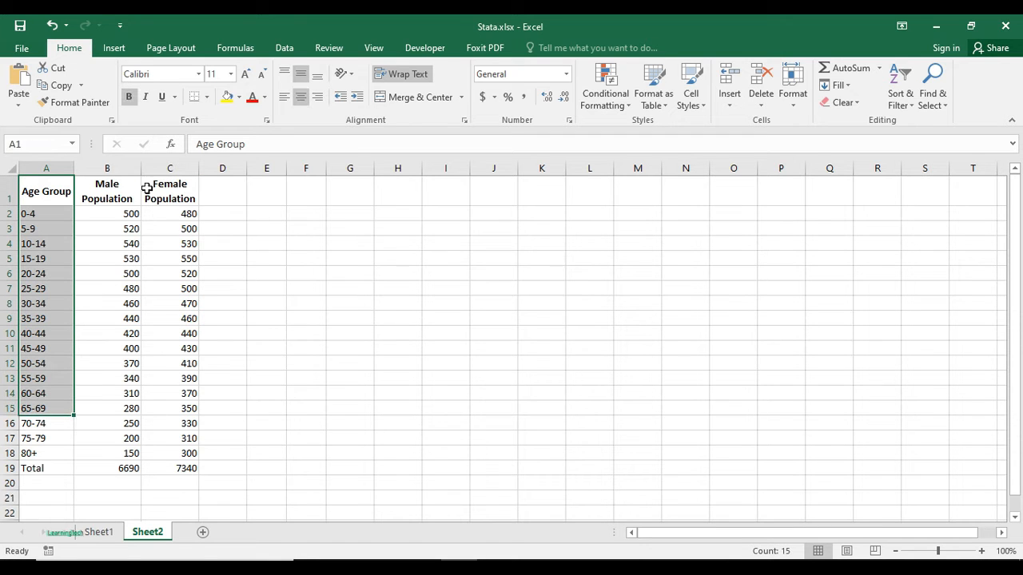
pyautogui.moveTo(127, 191); pyautogui.dragTo(128, 409)
pyautogui.moveTo(170, 190); pyautogui.dragTo(189, 450)
pyautogui.click(189, 454)
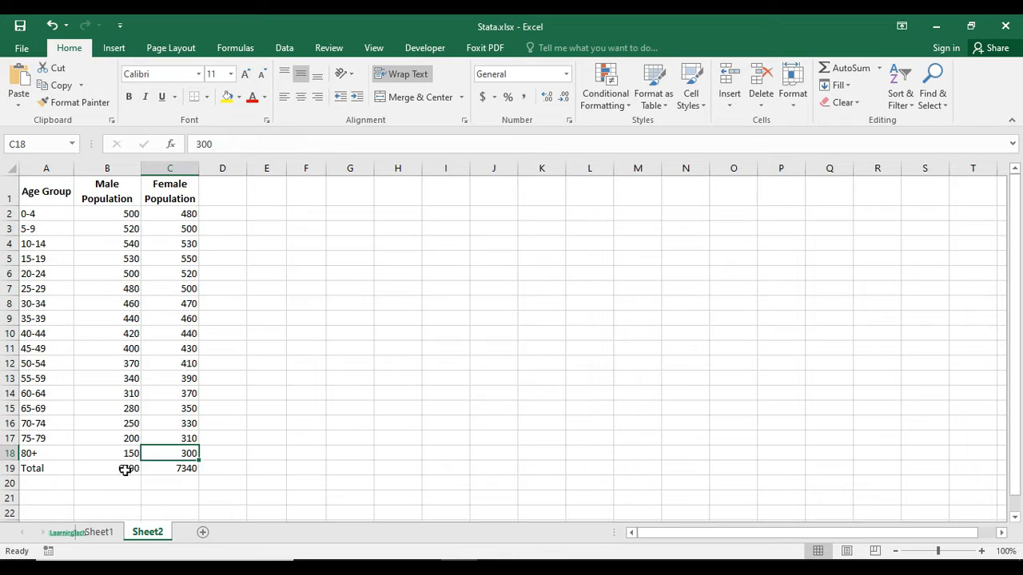
pyautogui.moveTo(123, 468); pyautogui.dragTo(161, 470)
pyautogui.click(248, 440)
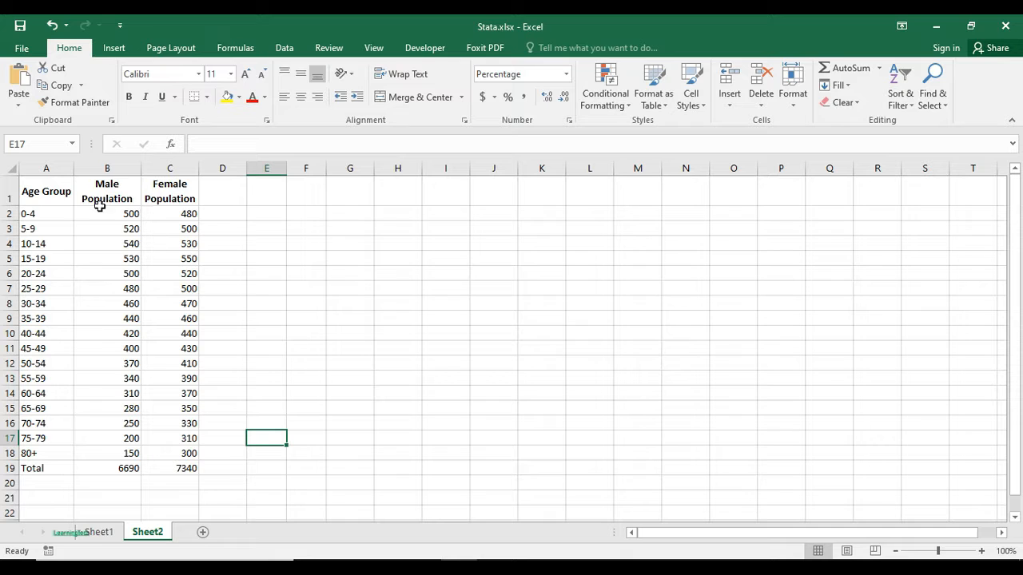
# - Add the column headers "Male %" in E1 and "Female %" in F1
pyautogui.click(264, 196)
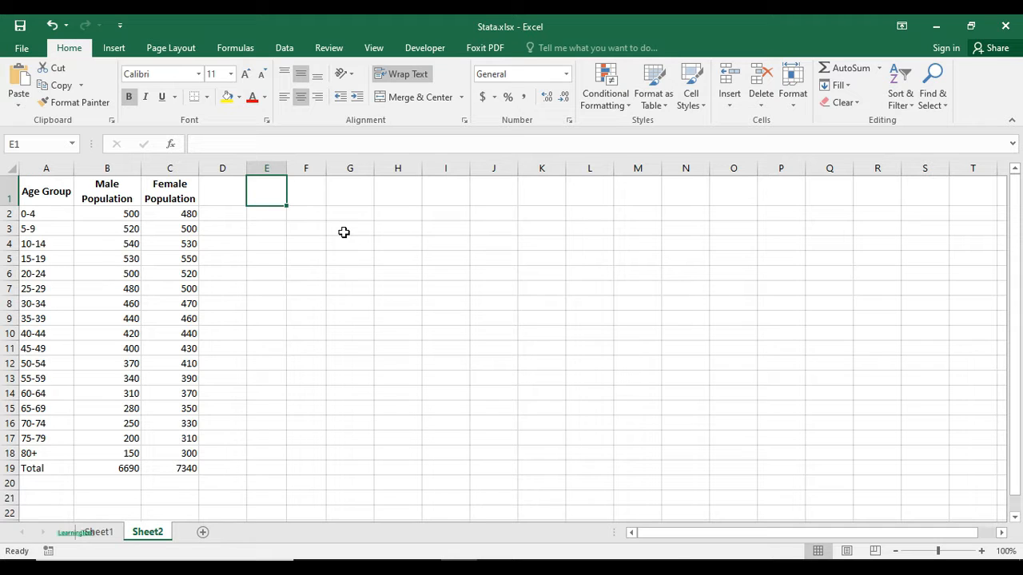
pyautogui.write('M')
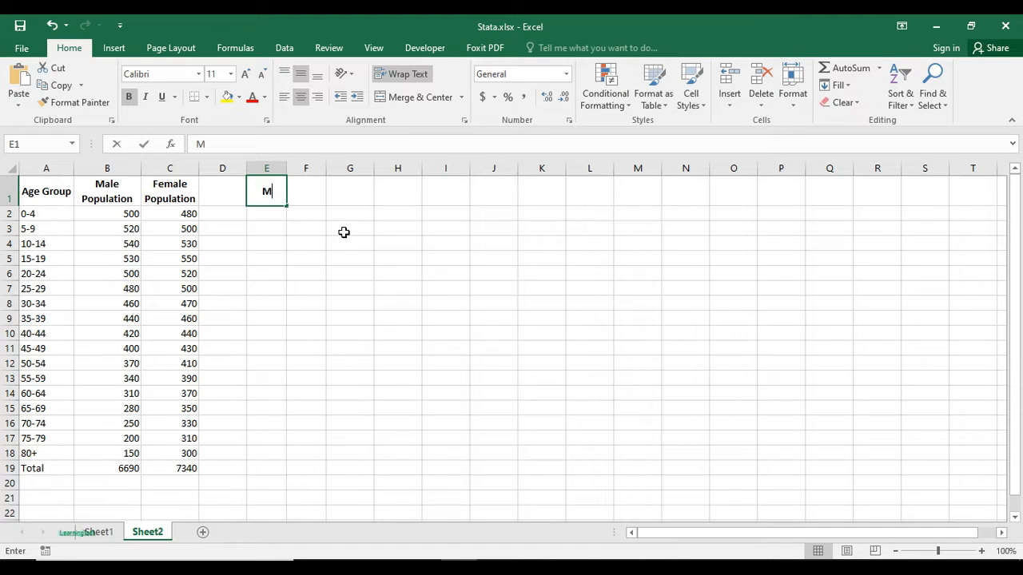
pyautogui.write('ale %')
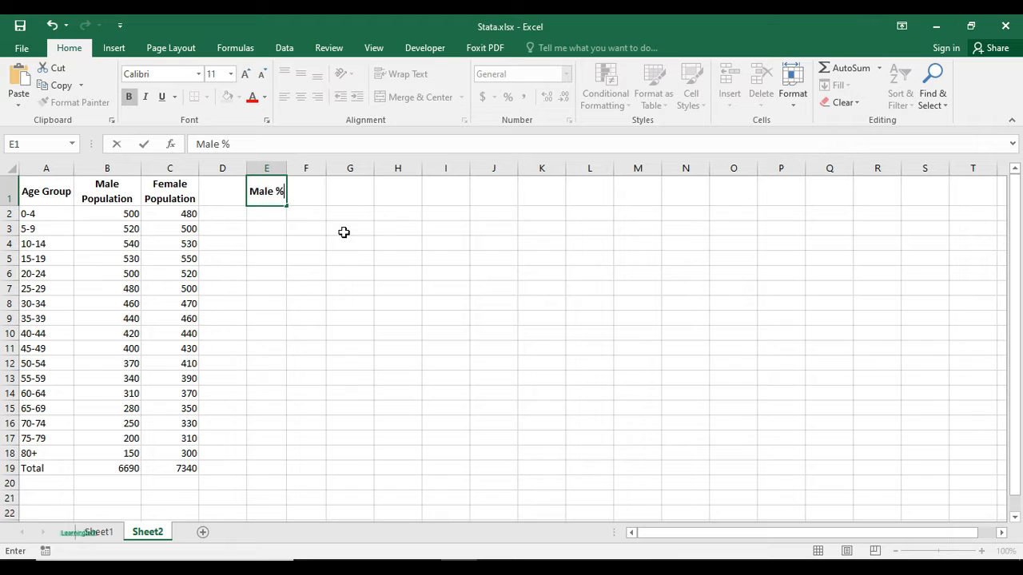
pyautogui.press('Tab')
pyautogui.write('Female')
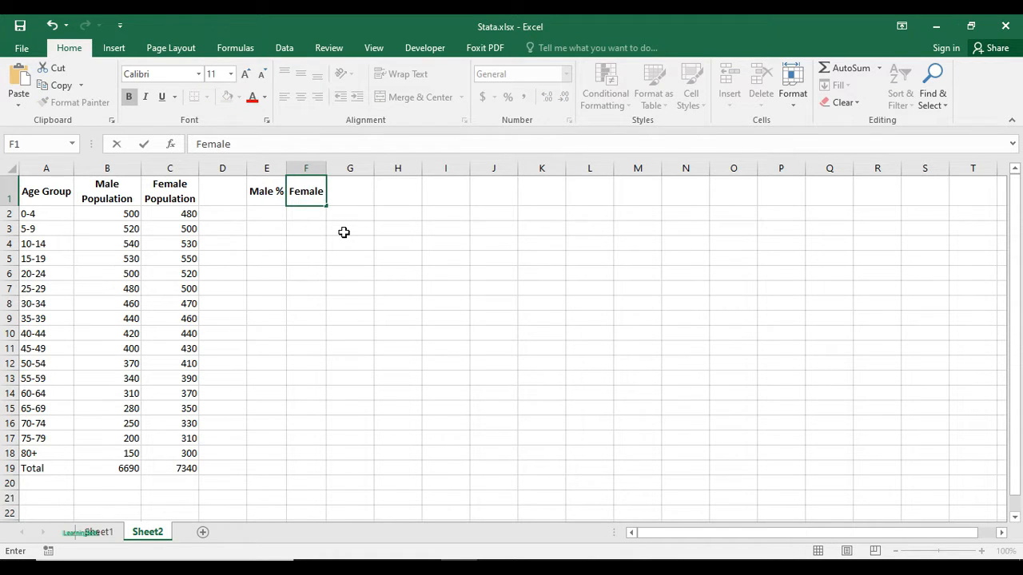
pyautogui.write(' %')
pyautogui.click(343, 232)
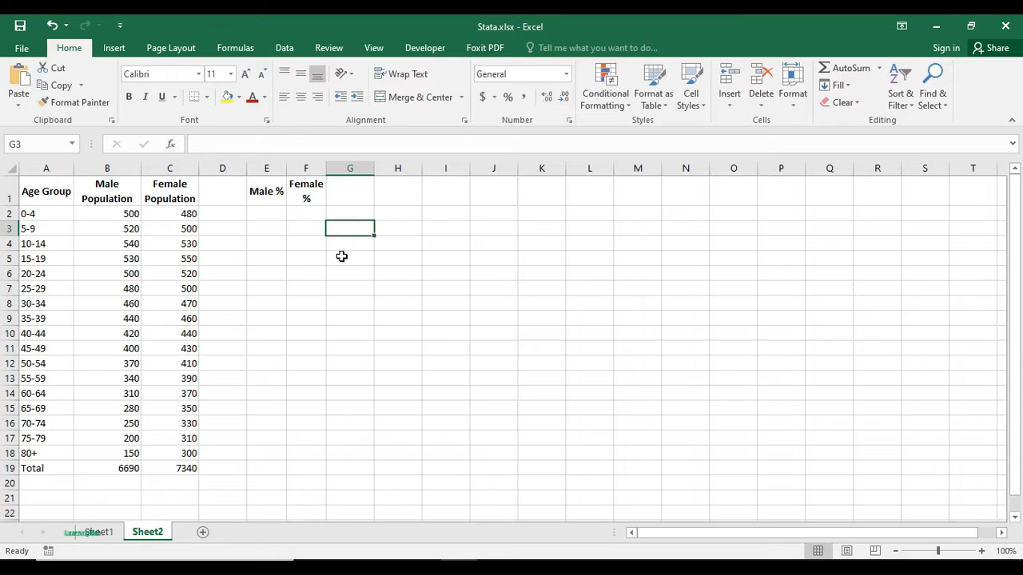
# - Calculate negative male percentages by entering =0-(B2/$B$19) in E2 and filling the formula through E18
pyautogui.click(267, 213)
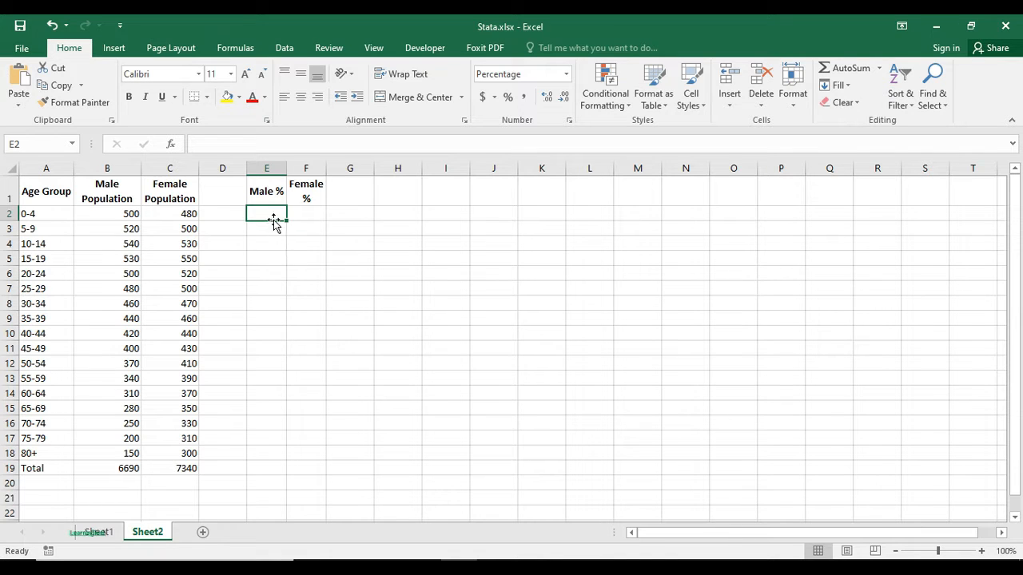
pyautogui.moveTo(116, 213); pyautogui.dragTo(114, 453)
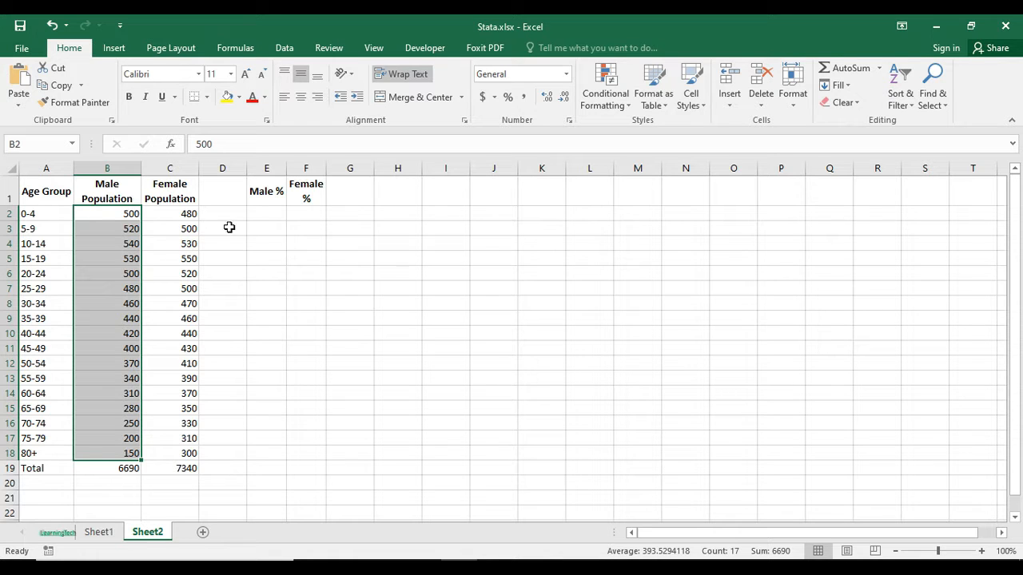
pyautogui.click(267, 212)
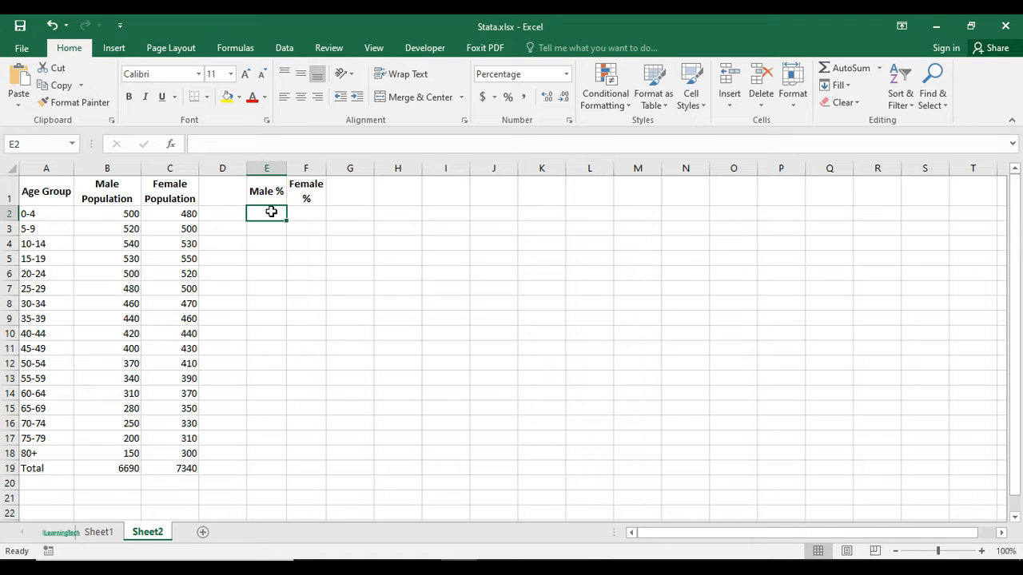
pyautogui.write('=0-(')
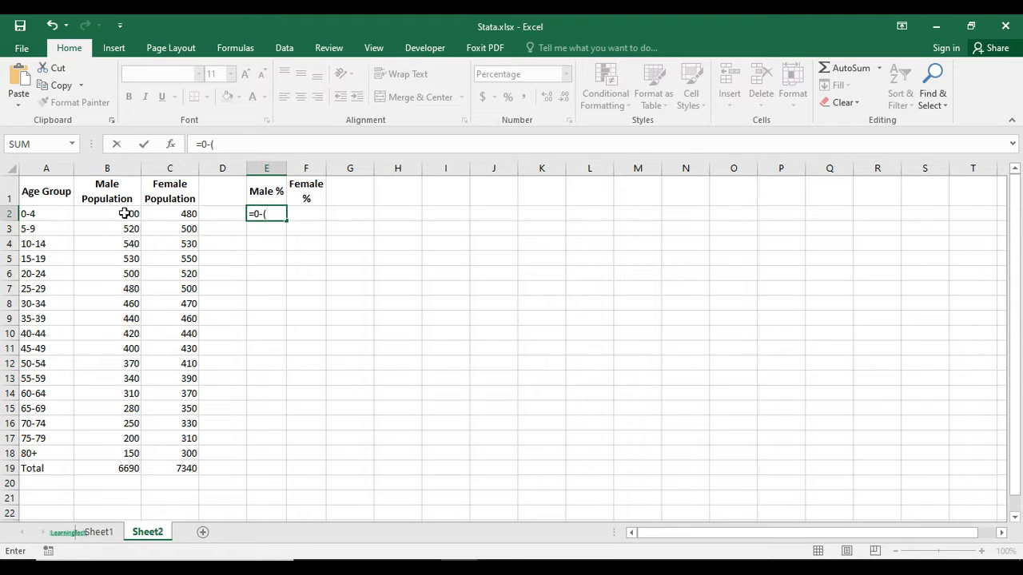
pyautogui.click(125, 214)
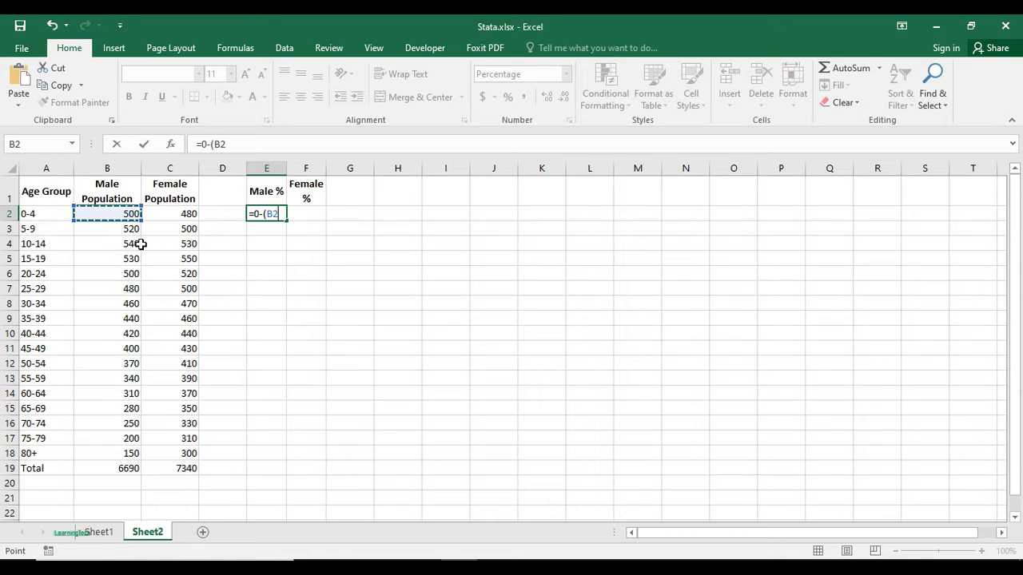
pyautogui.write('/')
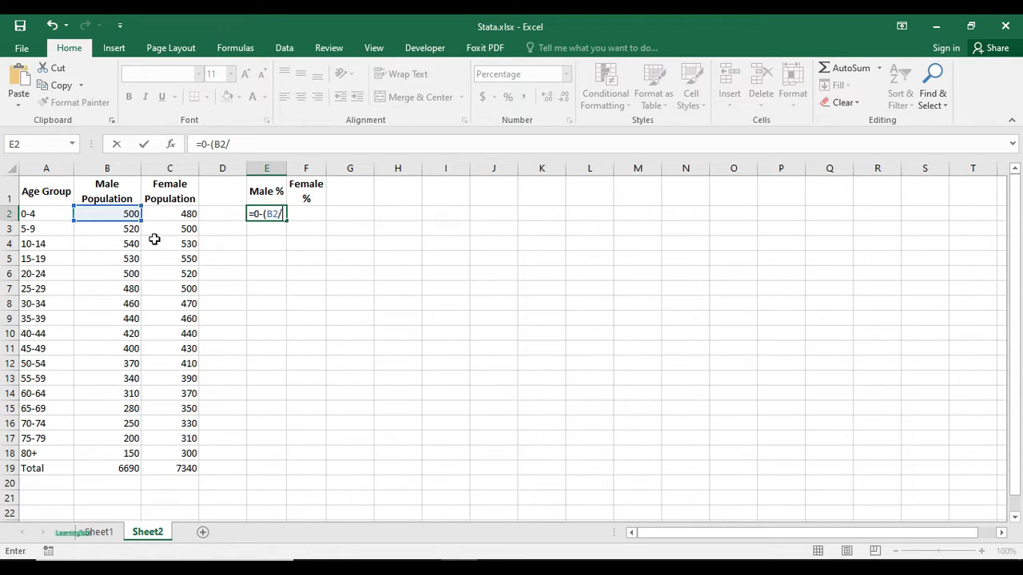
pyautogui.click(128, 468)
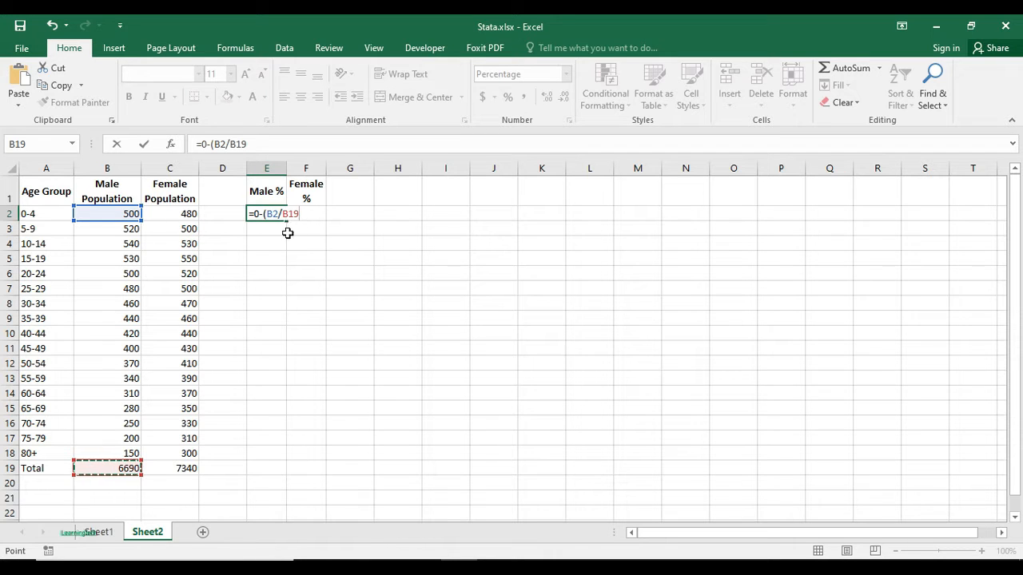
pyautogui.press('F4')
pyautogui.write(')')
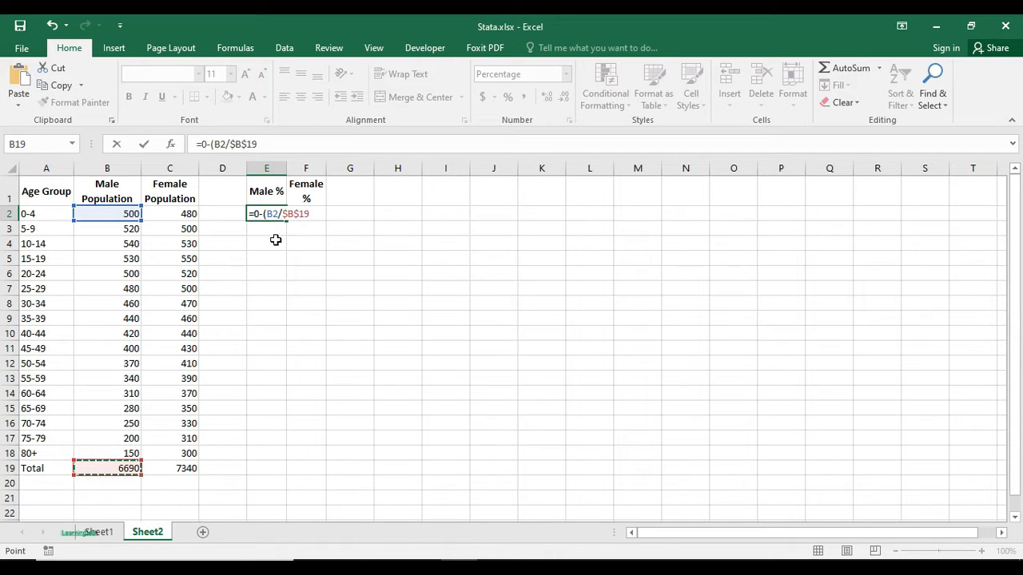
pyautogui.press('Return')
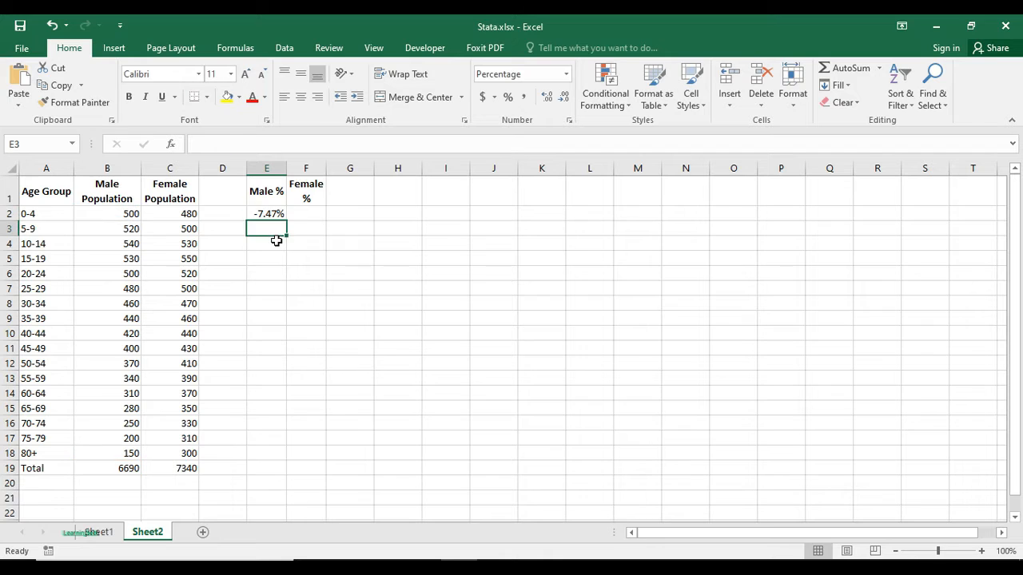
pyautogui.click(276, 217)
pyautogui.moveTo(286, 221); pyautogui.dragTo(250, 458)
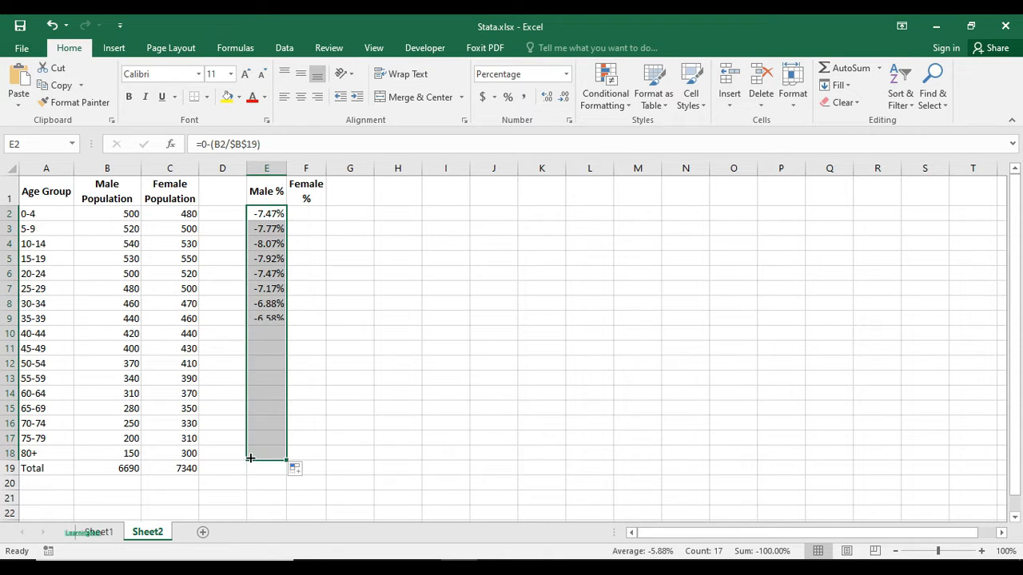
# - Calculate female percentages by entering =(C2/$C$19) in F2 and filling the formula through F18
pyautogui.click(310, 218)
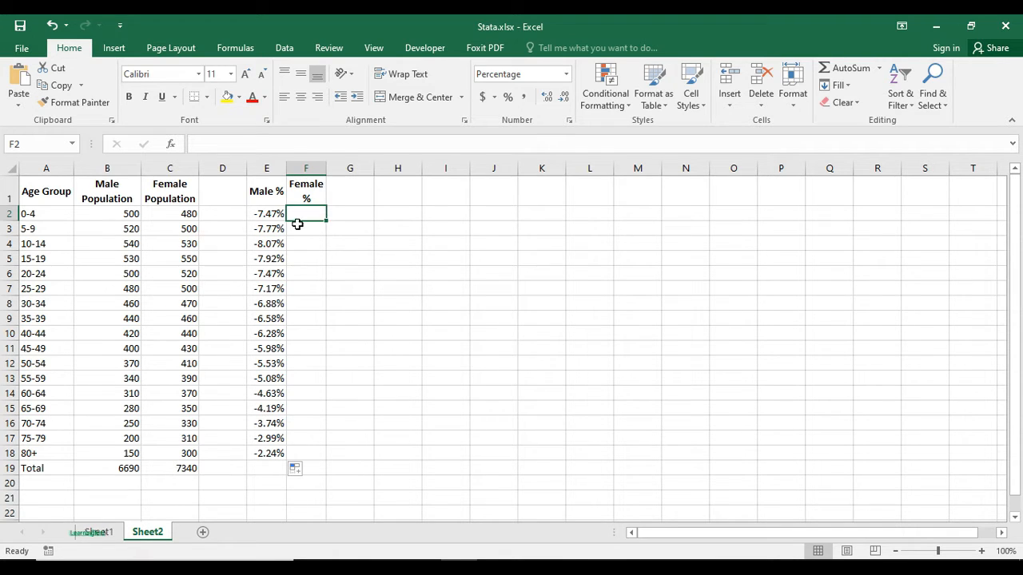
pyautogui.write('=(')
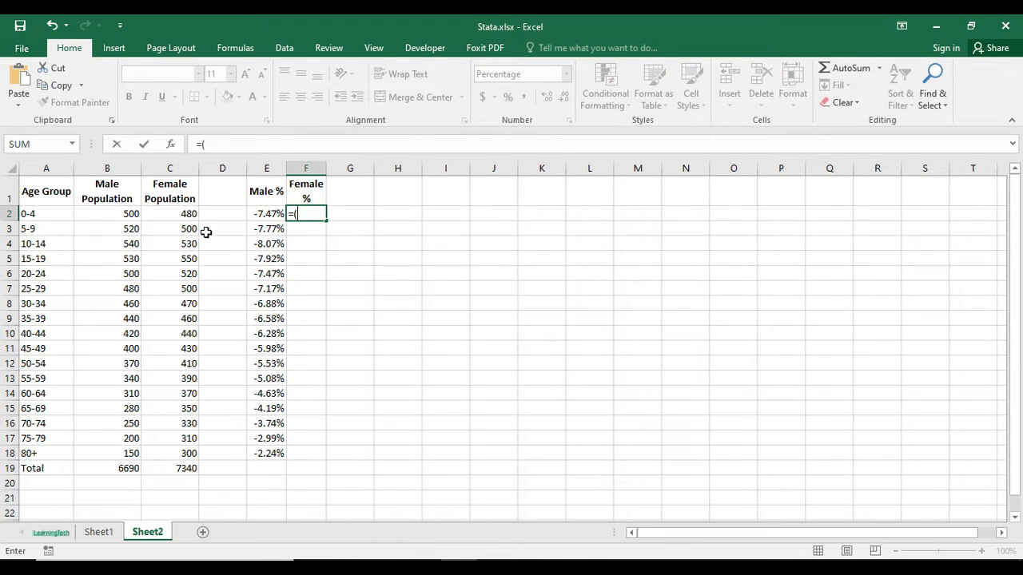
pyautogui.click(188, 214)
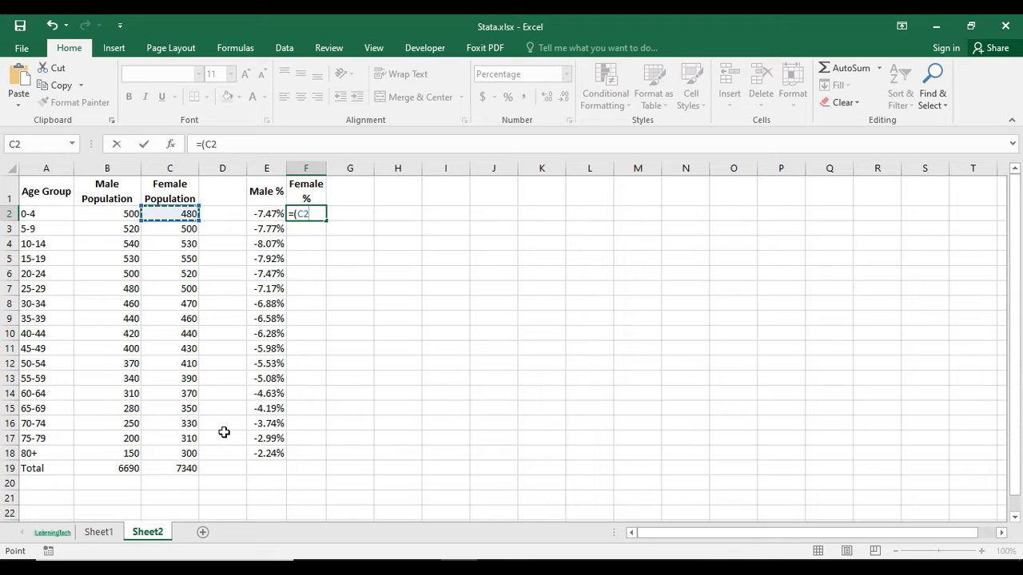
pyautogui.write('/')
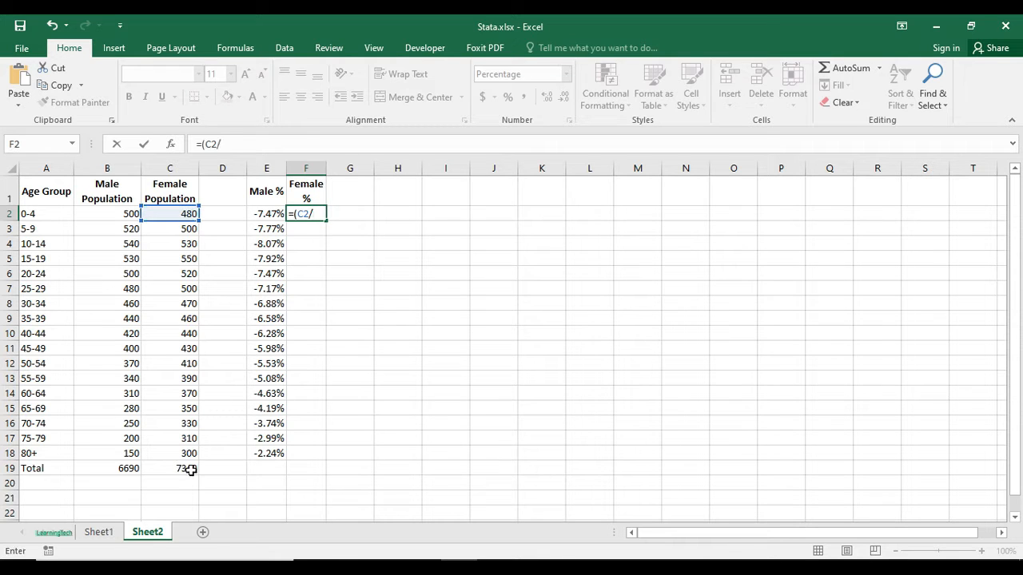
pyautogui.click(195, 470)
pyautogui.press('F4')
pyautogui.write(')')
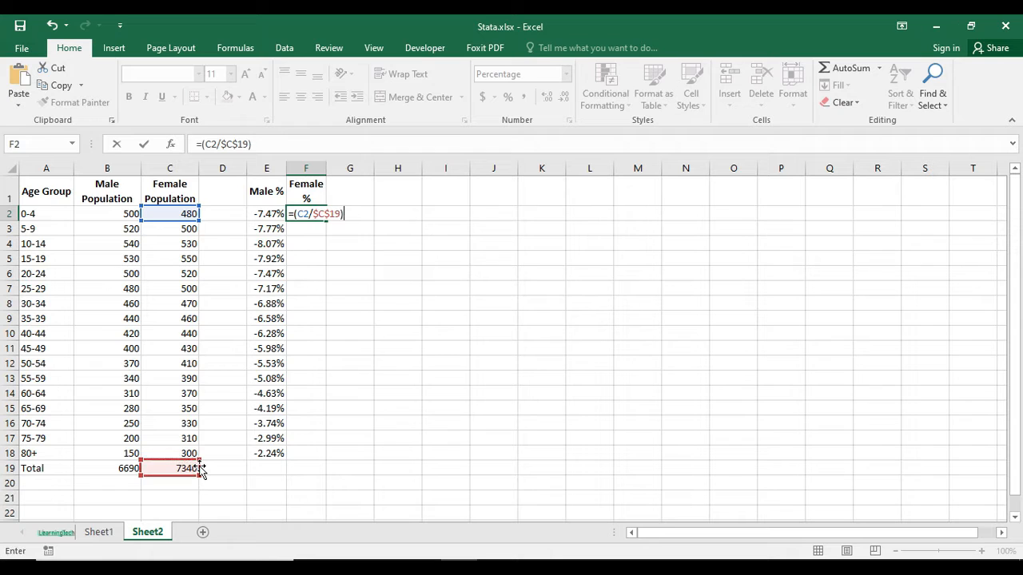
pyautogui.press('Return')
pyautogui.click(297, 212)
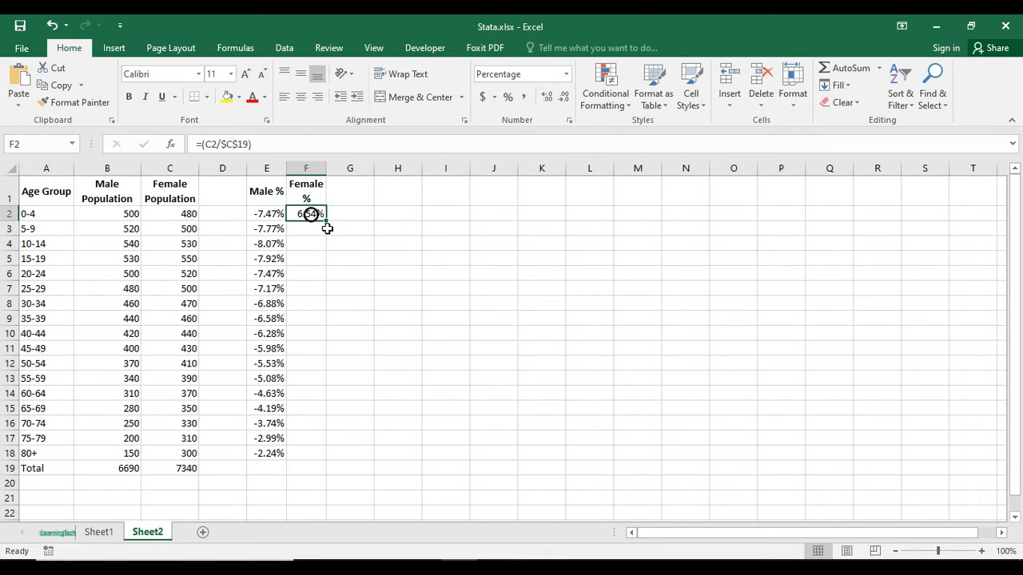
pyautogui.moveTo(326, 220); pyautogui.dragTo(323, 453)
pyautogui.click(268, 288)
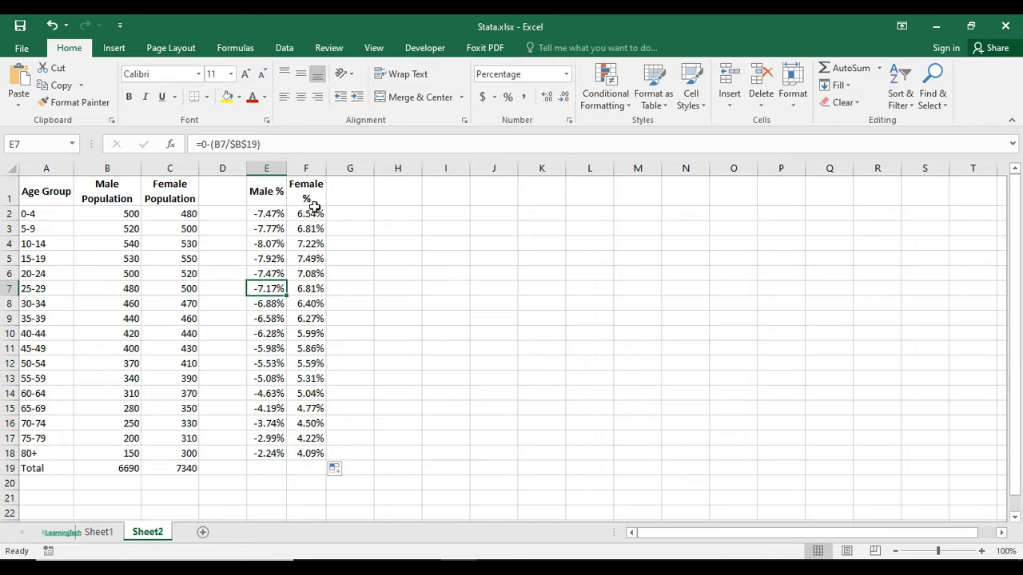
# - Insert a 2-D stacked bar chart based on the age groups in A1:A18 and the percentages in E1:F18
pyautogui.click(274, 194)
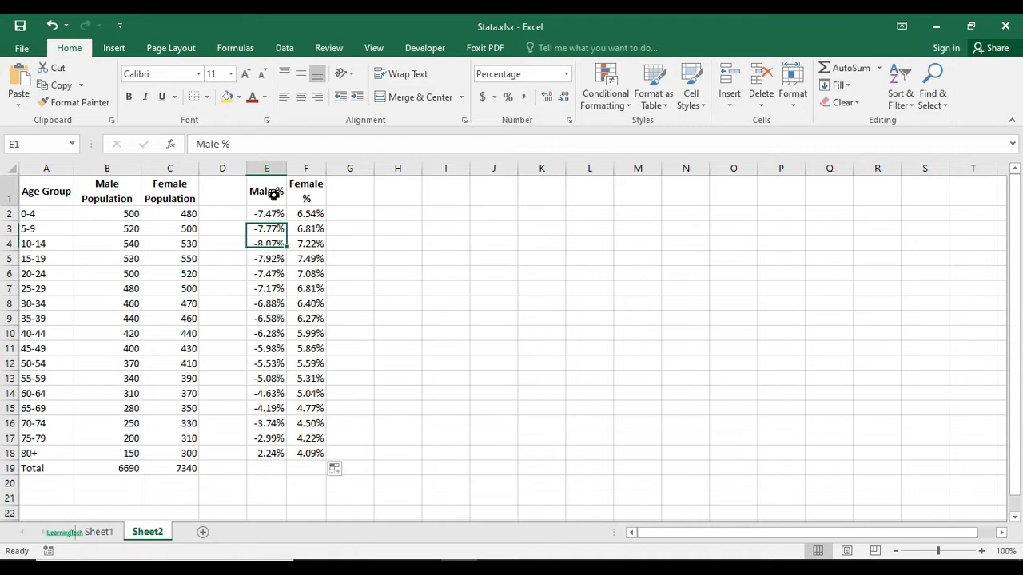
pyautogui.click(310, 191)
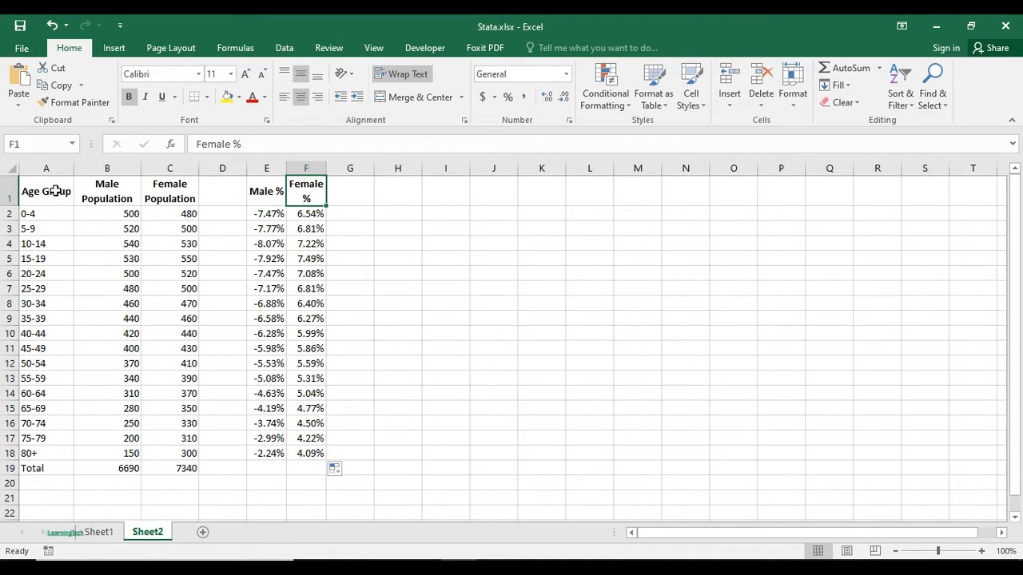
pyautogui.moveTo(54, 190); pyautogui.dragTo(46, 455)
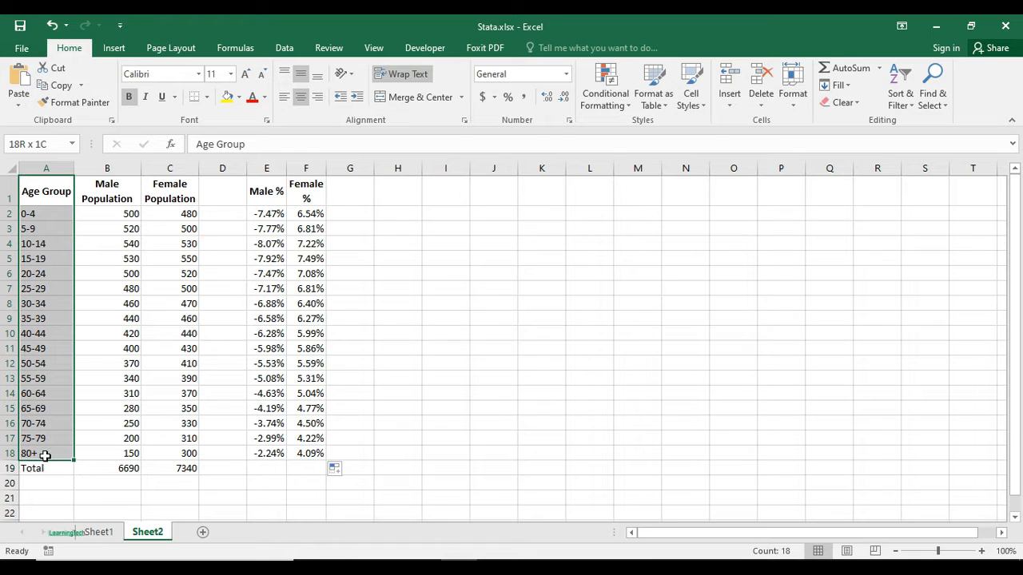
pyautogui.moveTo(265, 191); pyautogui.dragTo(322, 449)
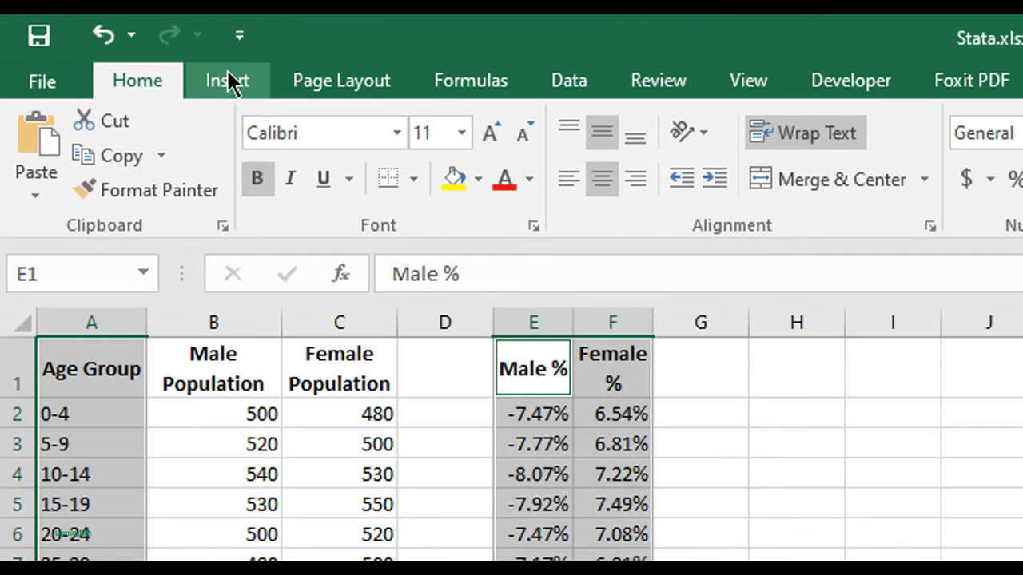
pyautogui.click(115, 48)
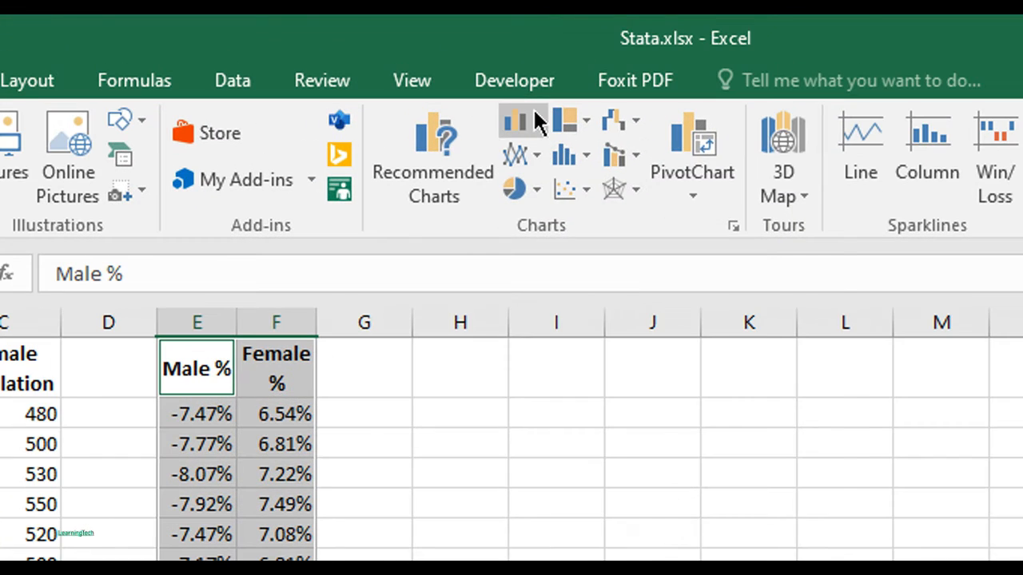
pyautogui.click(526, 122)
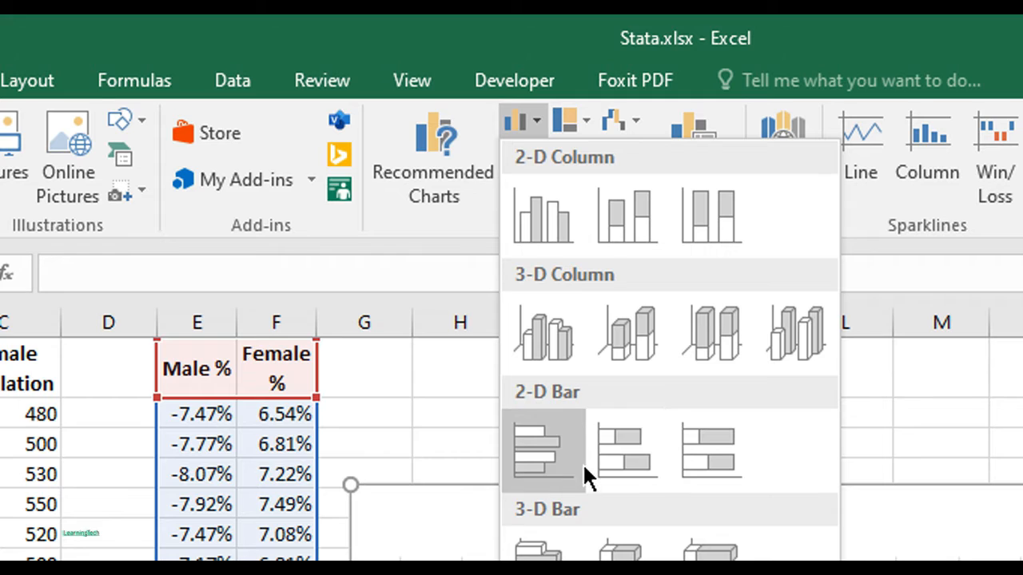
pyautogui.click(645, 465)
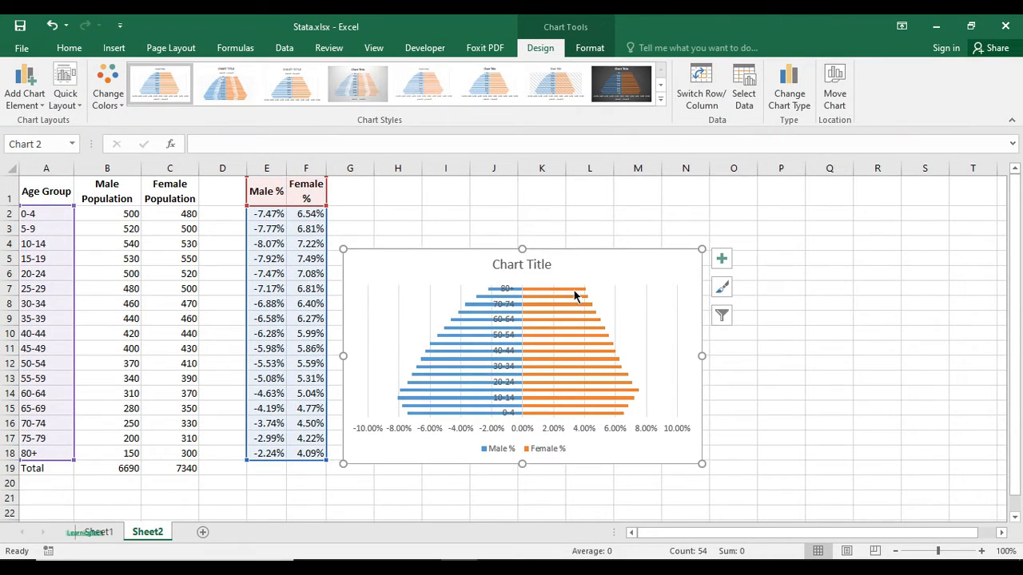
# - Enlarge the population chart and place it over columns D to M, just beneath the header row
pyautogui.moveTo(580, 259); pyautogui.dragTo(513, 223)
pyautogui.moveTo(621, 207); pyautogui.dragTo(729, 136)
pyautogui.moveTo(570, 191); pyautogui.dragTo(533, 219)
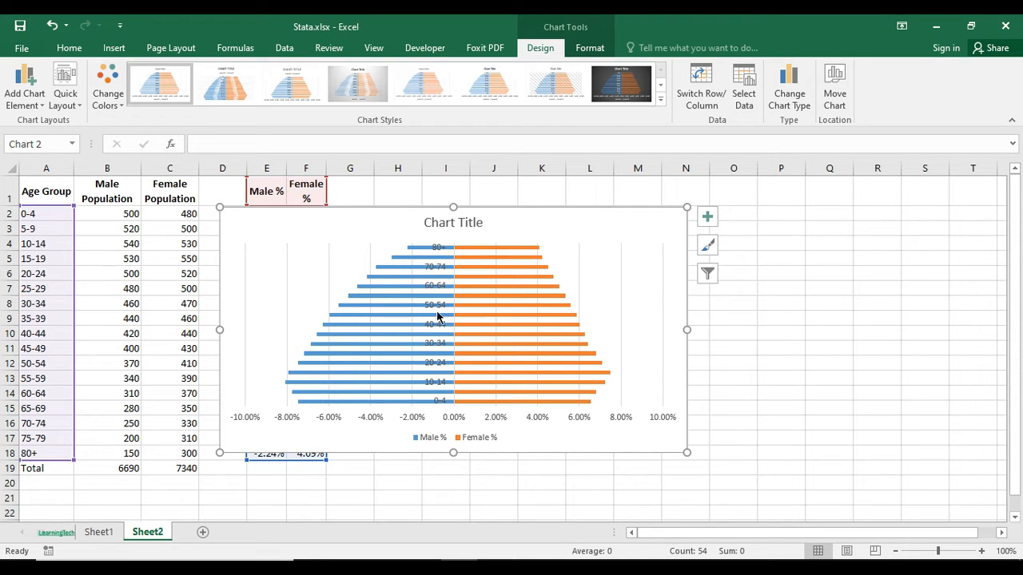
# - Set the label position of the chart's vertical age-group axis to Low
pyautogui.click(435, 253)
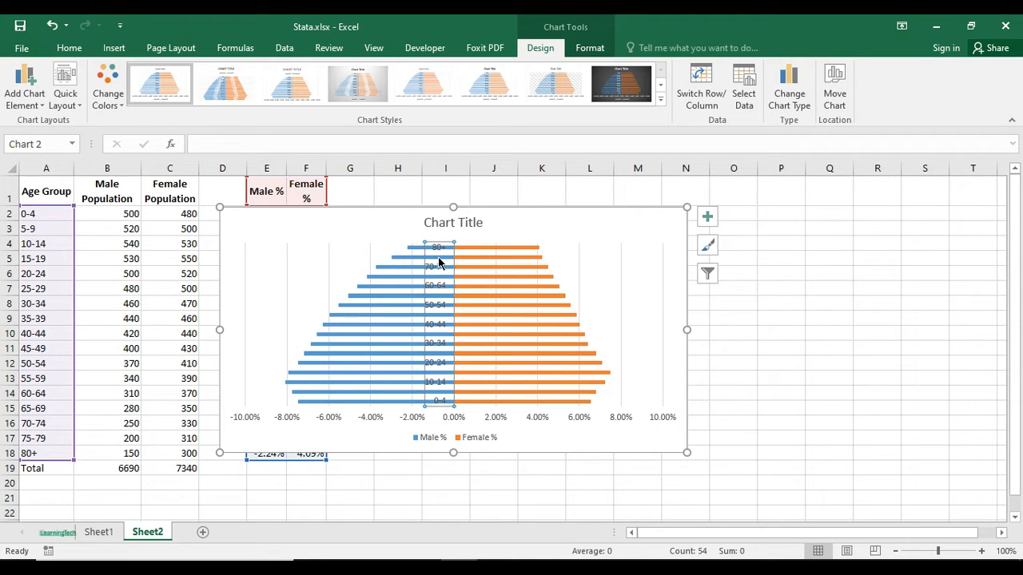
pyautogui.rightClick(438, 274)
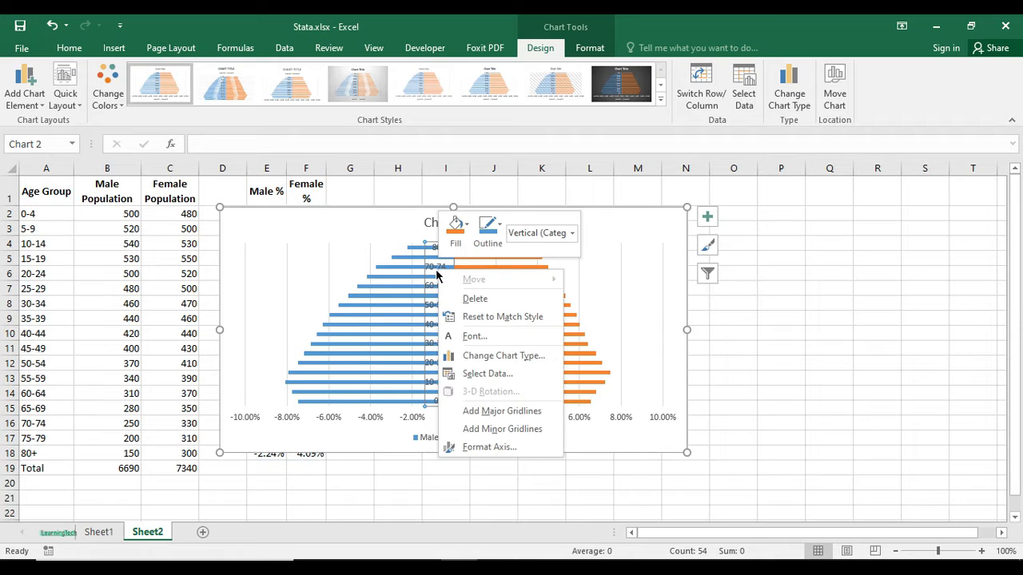
pyautogui.click(496, 447)
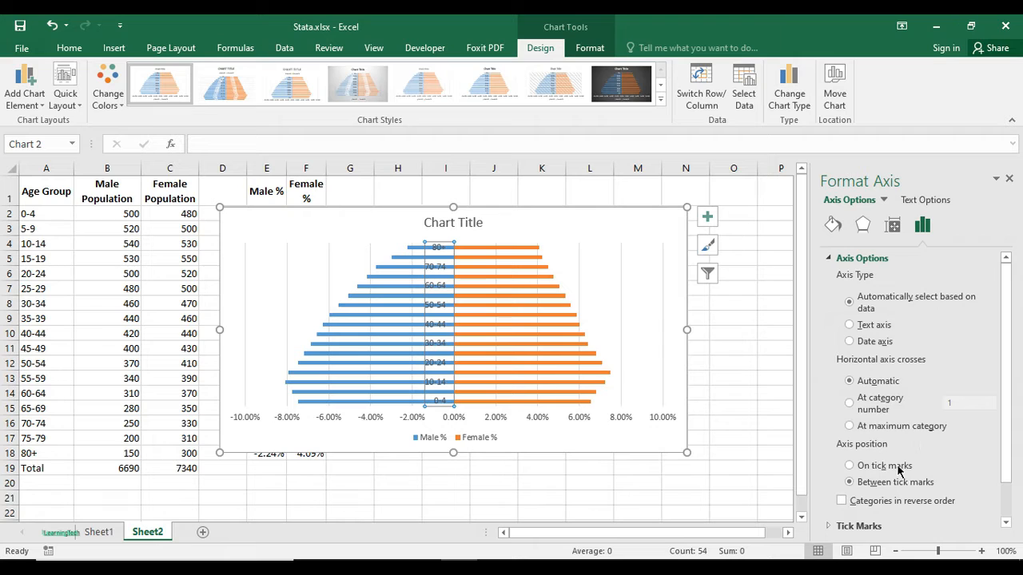
pyautogui.scroll(-1, 975, 416)
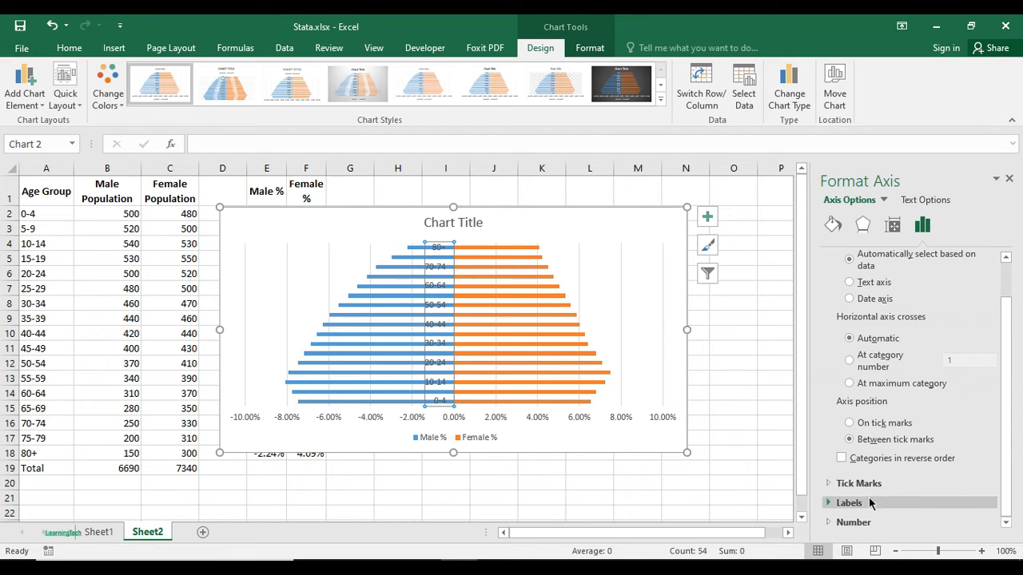
pyautogui.click(829, 505)
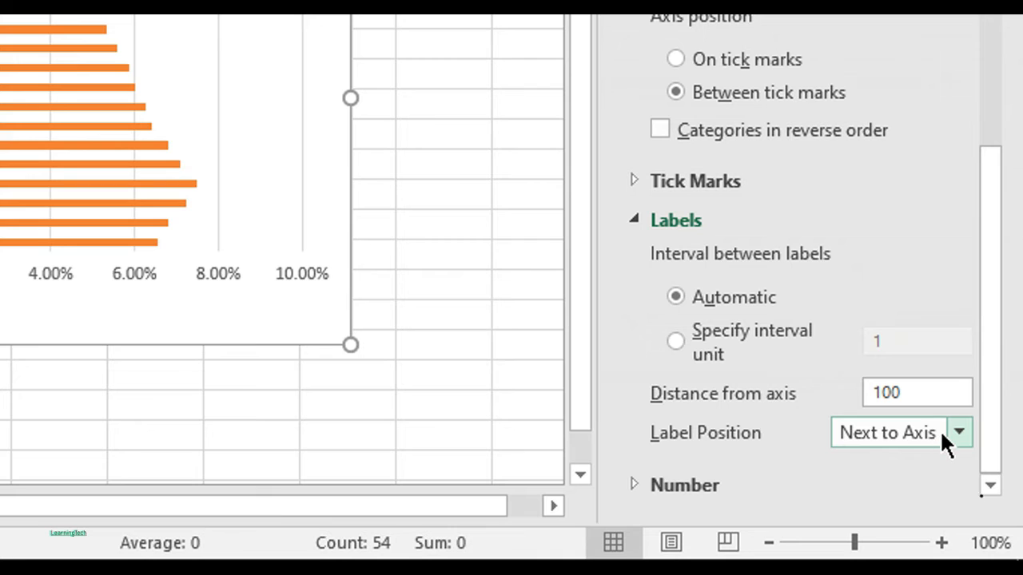
pyautogui.click(940, 429)
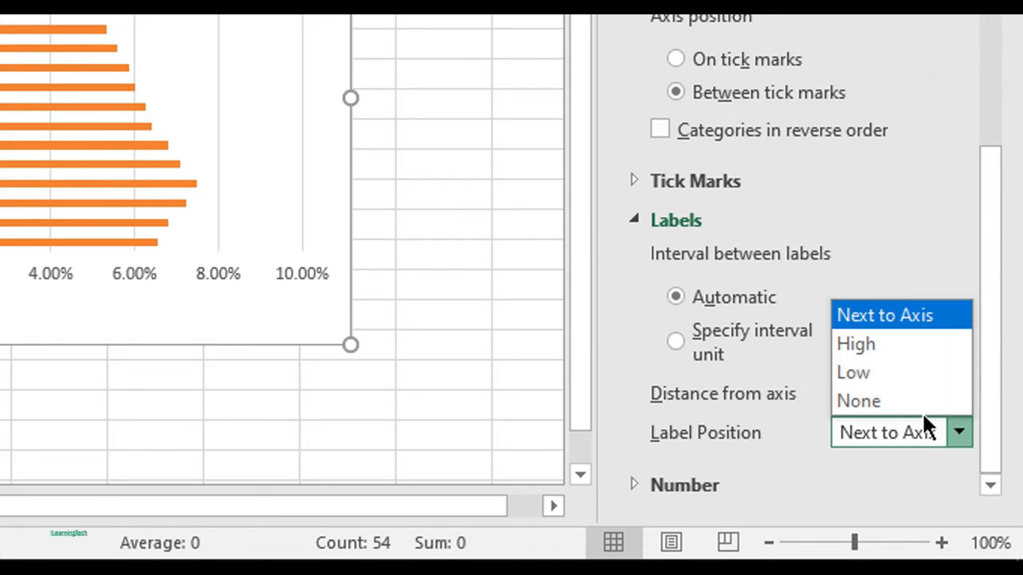
pyautogui.click(898, 373)
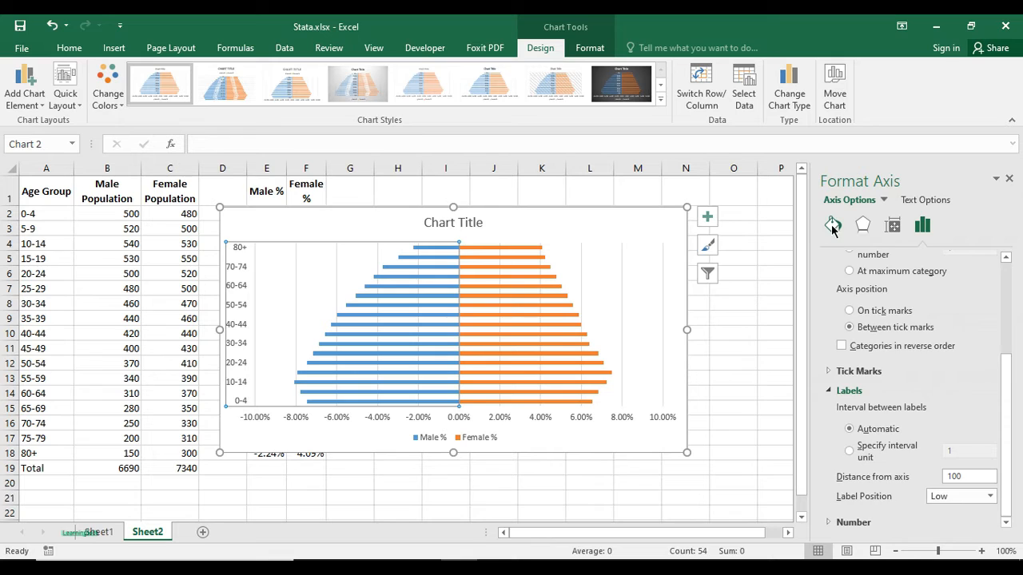
# - Give the Male % bars a solid red fill and deselect the chart
pyautogui.click(456, 276)
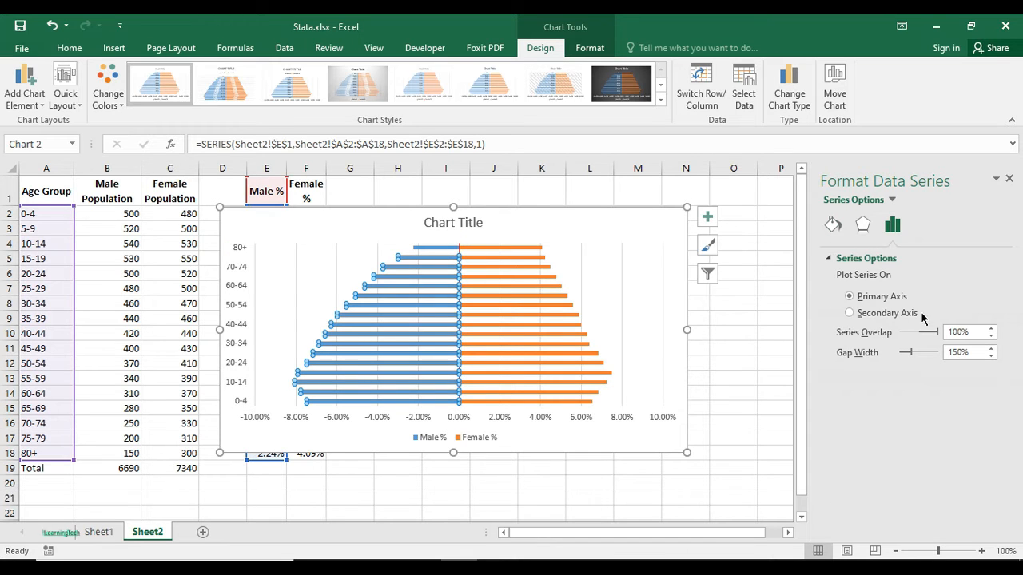
pyautogui.click(832, 226)
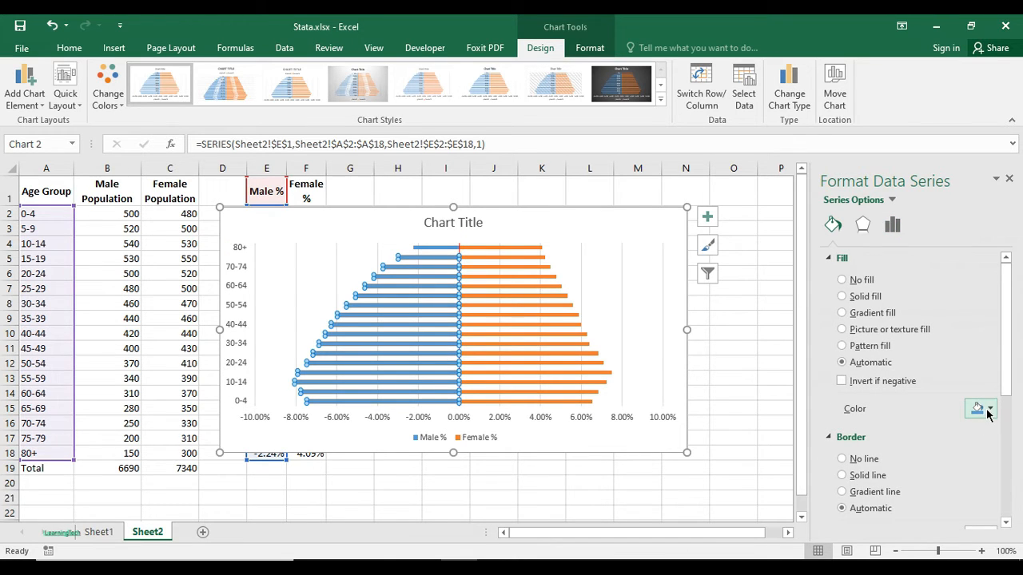
pyautogui.click(981, 409)
pyautogui.click(910, 526)
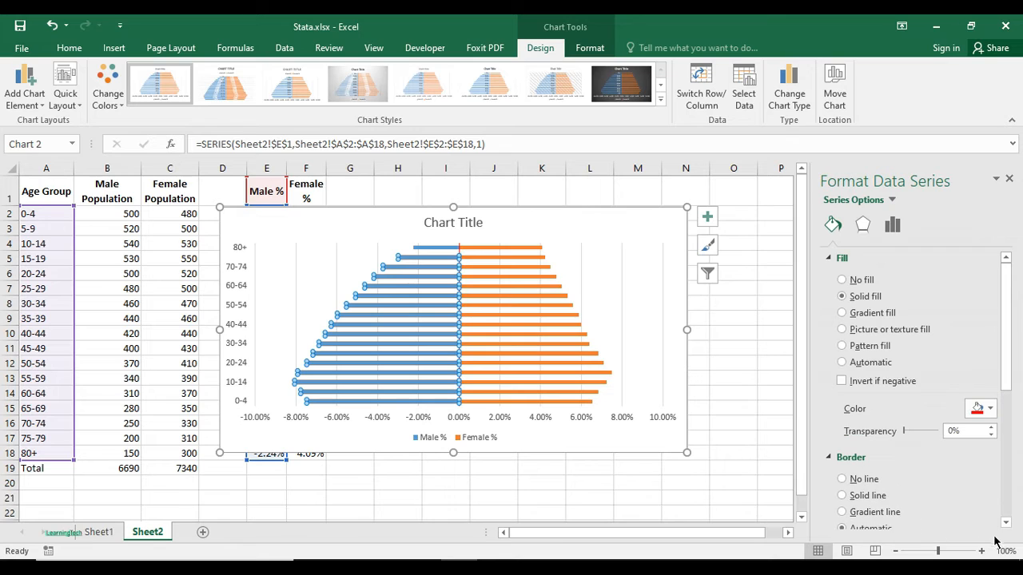
pyautogui.click(509, 231)
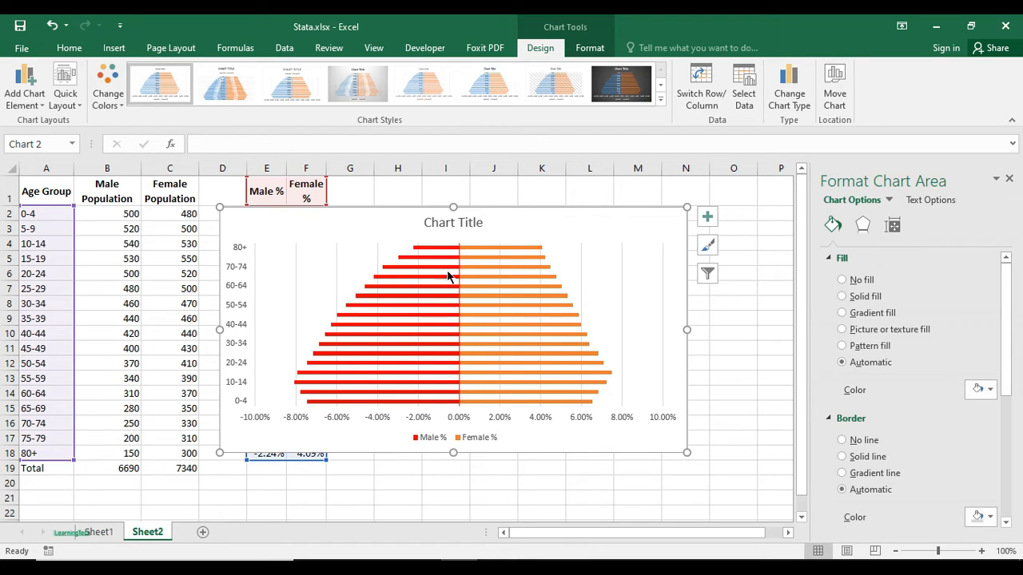
pyautogui.click(931, 200)
pyautogui.click(735, 212)
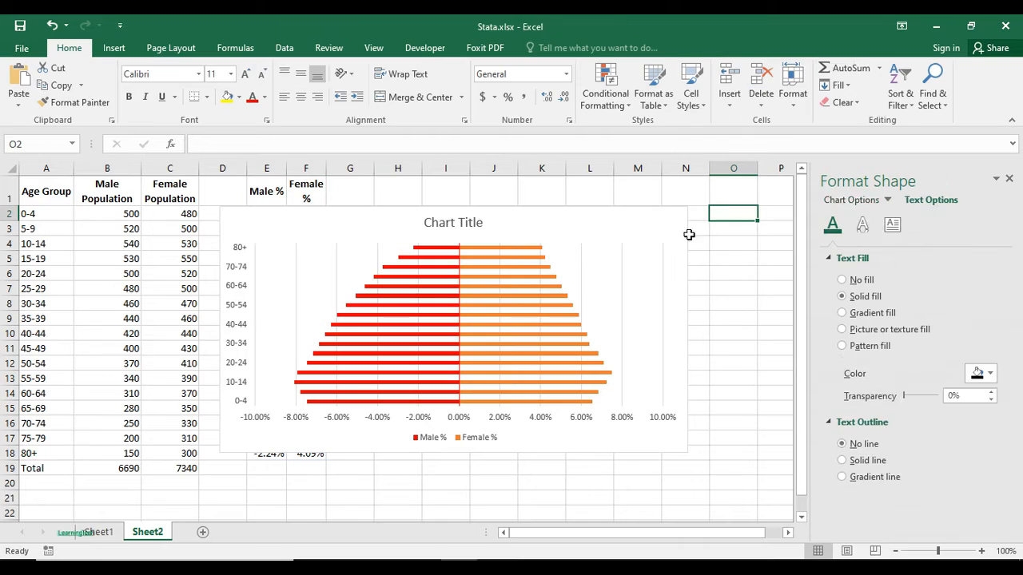
# - Set the gap width of the chart's data series to 50%
pyautogui.click(438, 248)
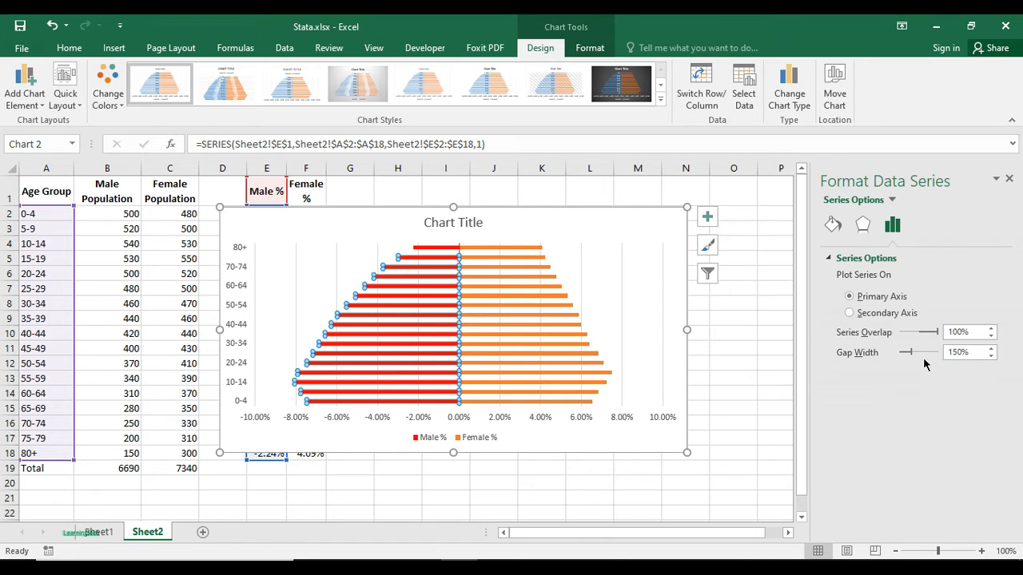
pyautogui.click(977, 355)
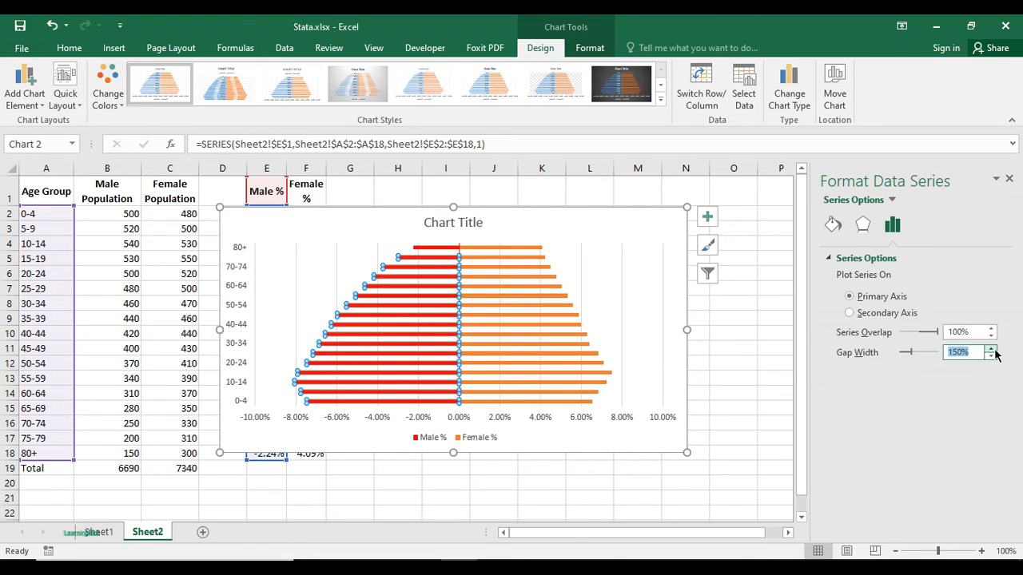
pyautogui.write('5')
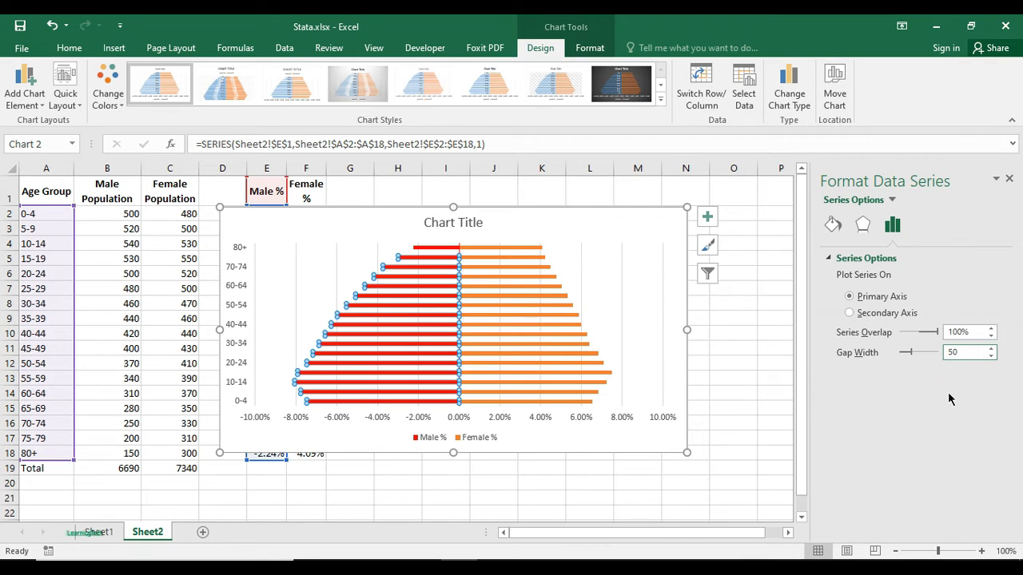
pyautogui.press('Return')
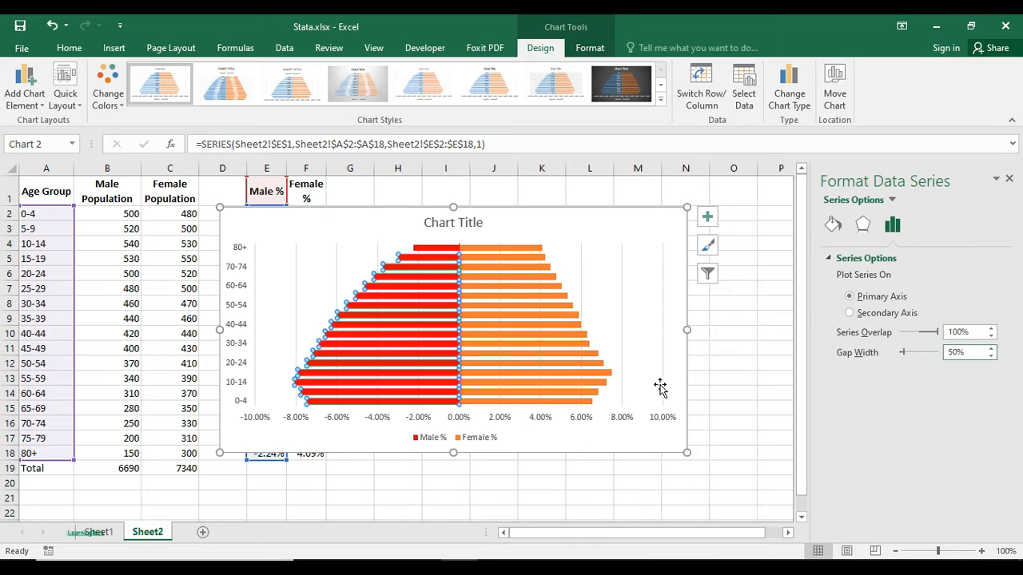
pyautogui.click(774, 303)
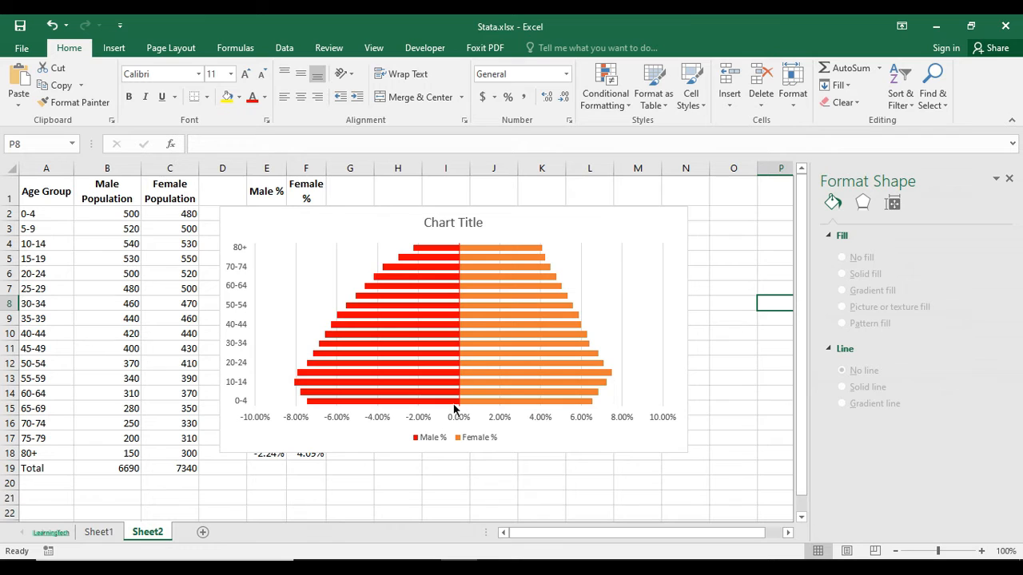
# - Move the chart up so that its title lies level with the worksheet's header row
pyautogui.click(249, 416)
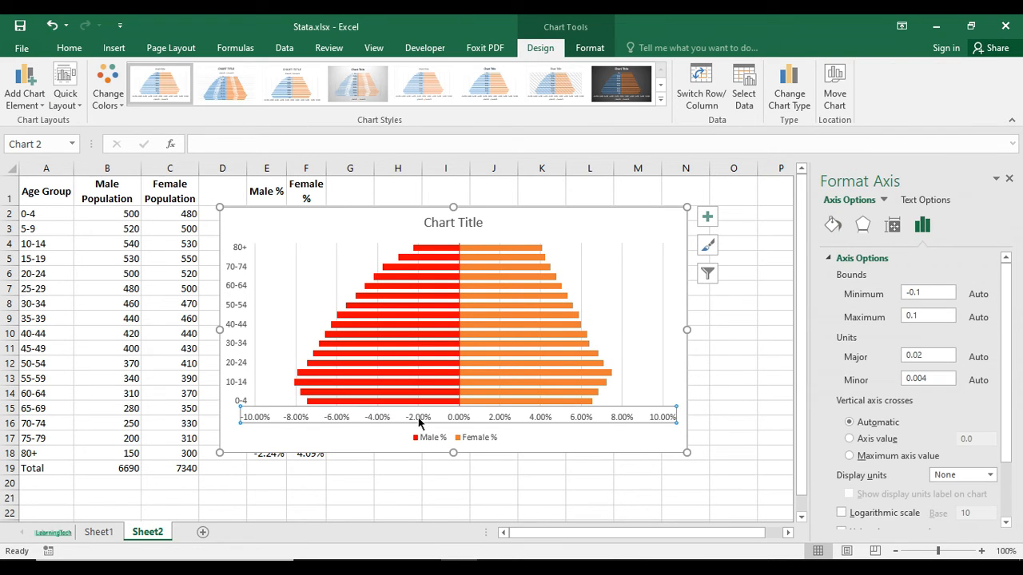
pyautogui.moveTo(354, 215); pyautogui.dragTo(386, 196)
pyautogui.click(391, 387)
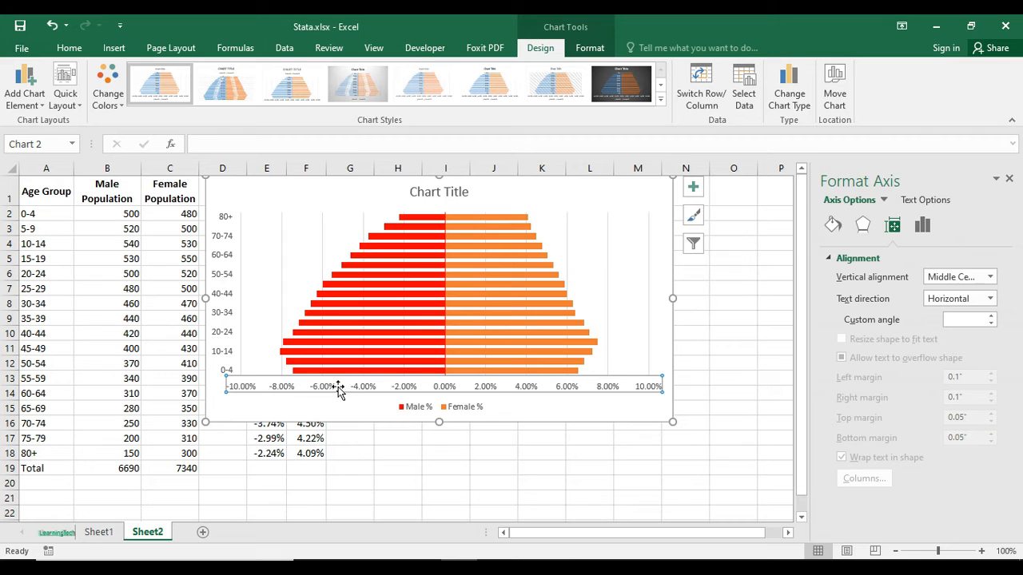
pyautogui.rightClick(337, 385)
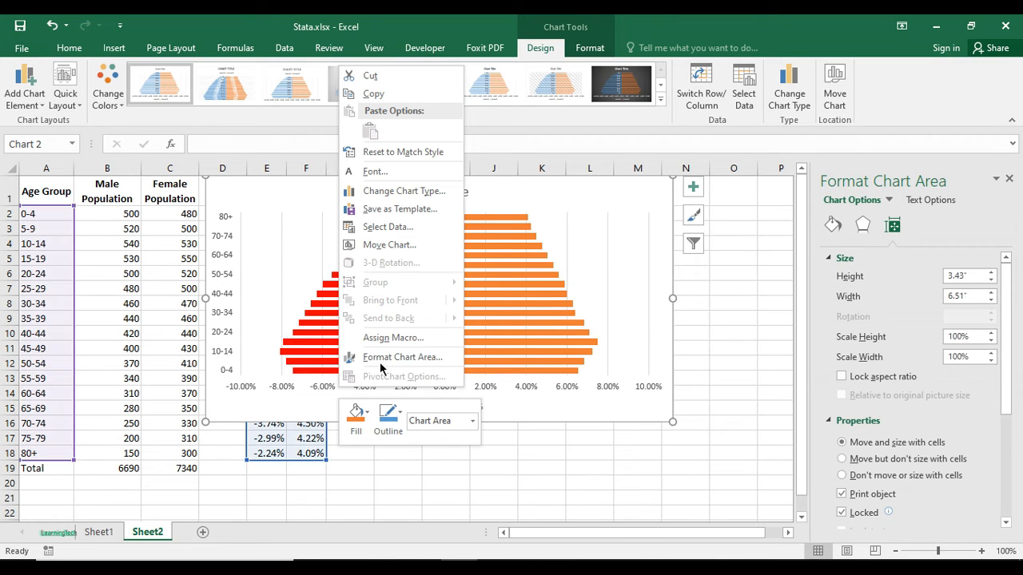
pyautogui.click(384, 358)
# - Format the horizontal axis values as Number, with negatives in the red 1,234.00 style without a minus sign
pyautogui.rightClick(317, 386)
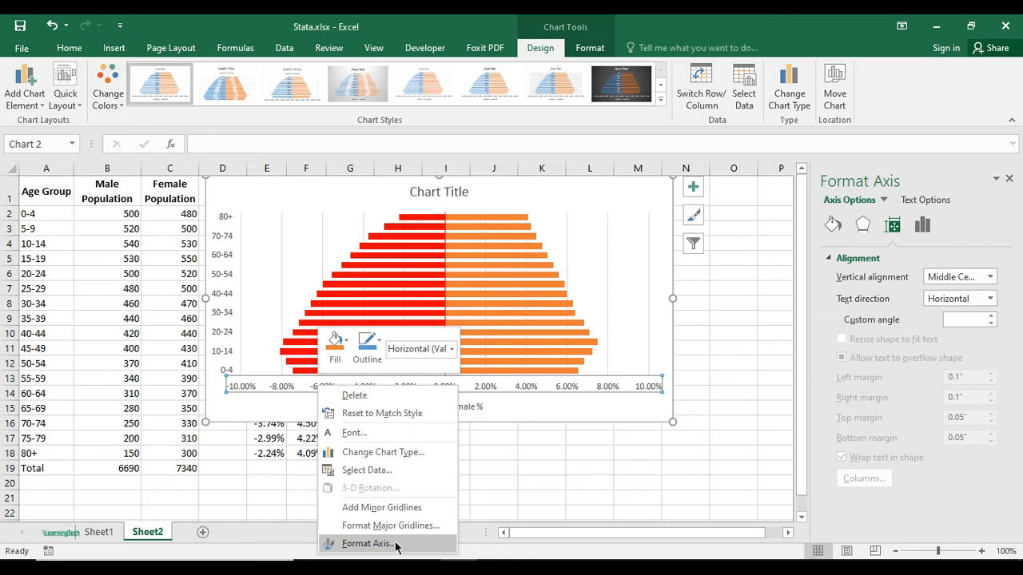
pyautogui.click(367, 544)
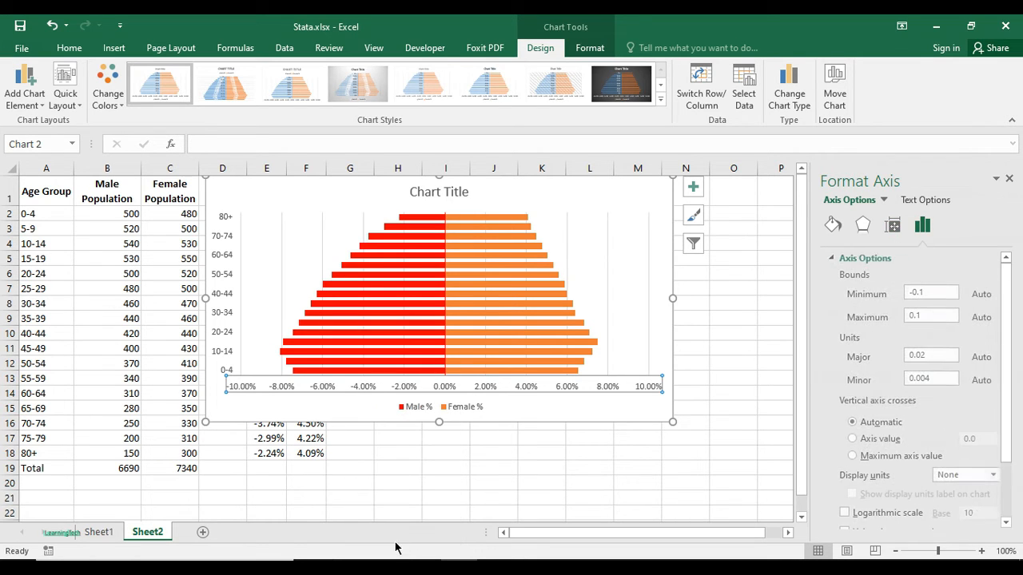
pyautogui.scroll(-3, 896, 412)
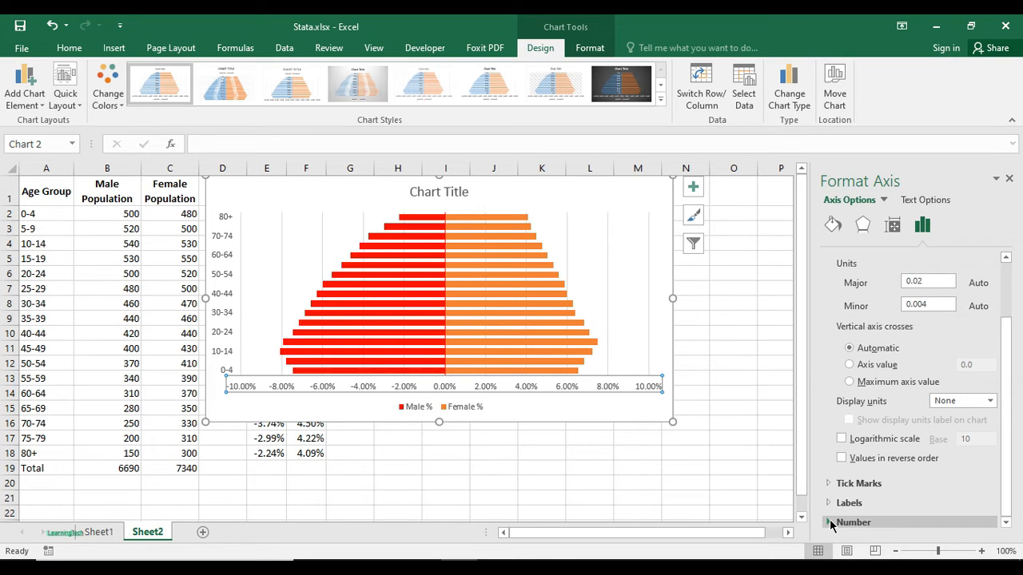
pyautogui.click(830, 520)
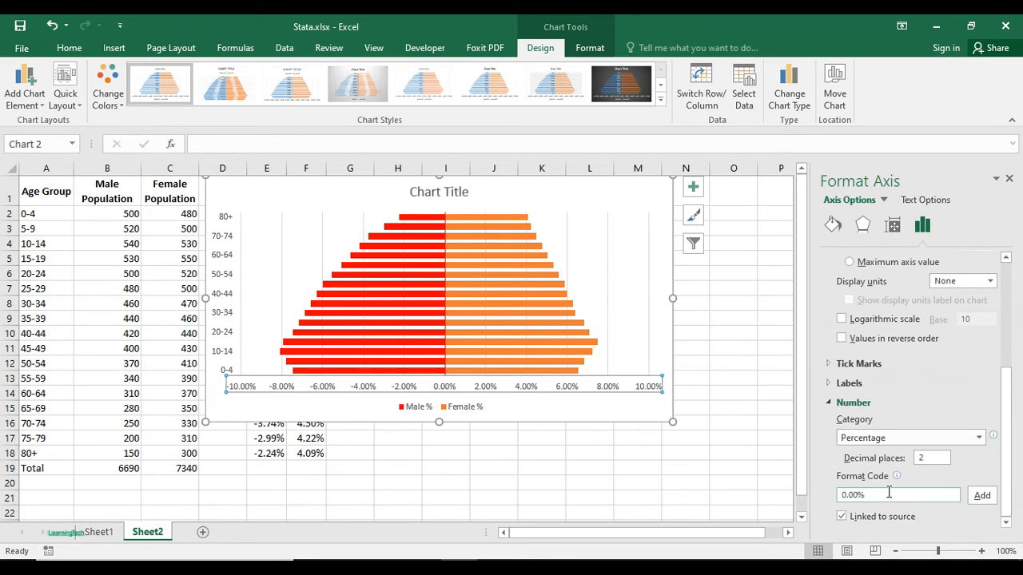
pyautogui.click(978, 438)
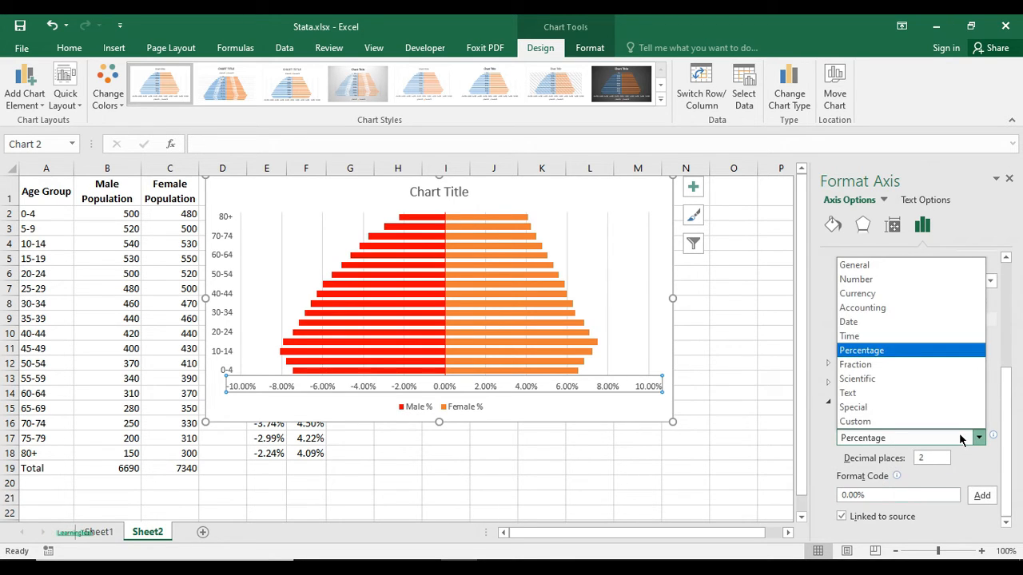
pyautogui.click(859, 279)
pyautogui.scroll(-1, 894, 403)
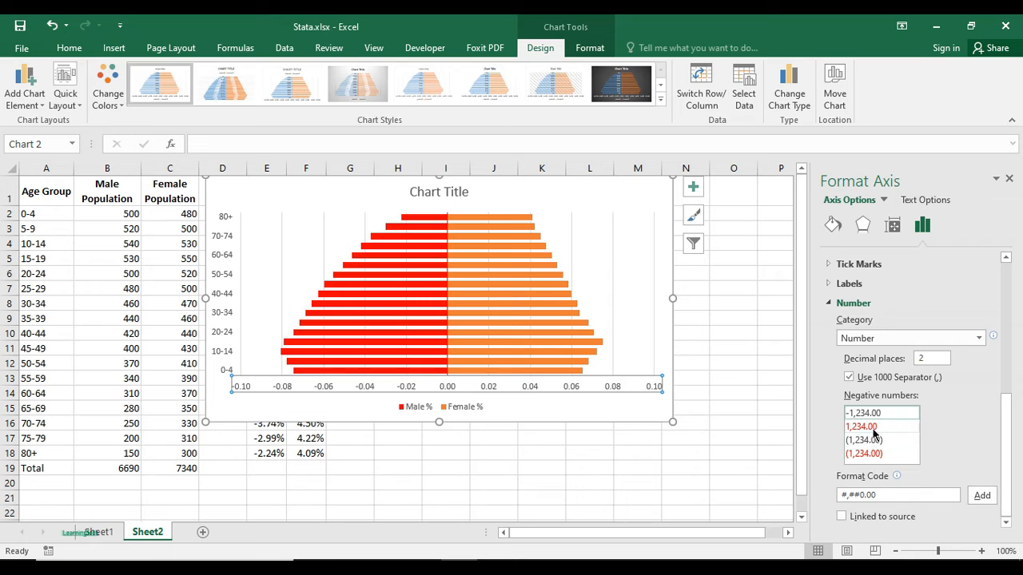
pyautogui.click(872, 426)
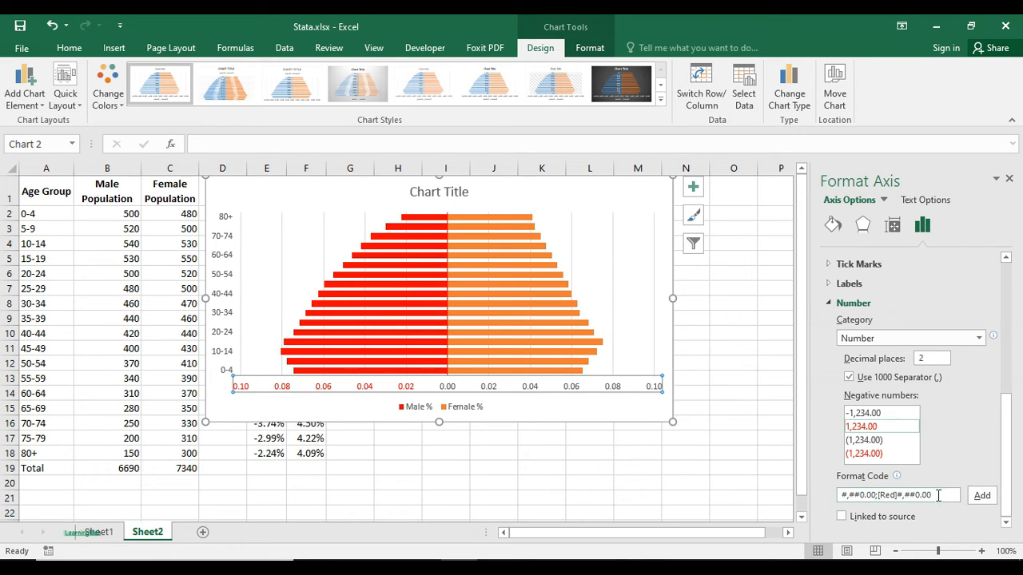
# - Copy the axis format code #,##0.00;[Red]#,##0.00, switch the number category to Percentage and replace its format code with the copy
pyautogui.moveTo(943, 497); pyautogui.dragTo(839, 496)
pyautogui.hotkey('ctrl', 'c')
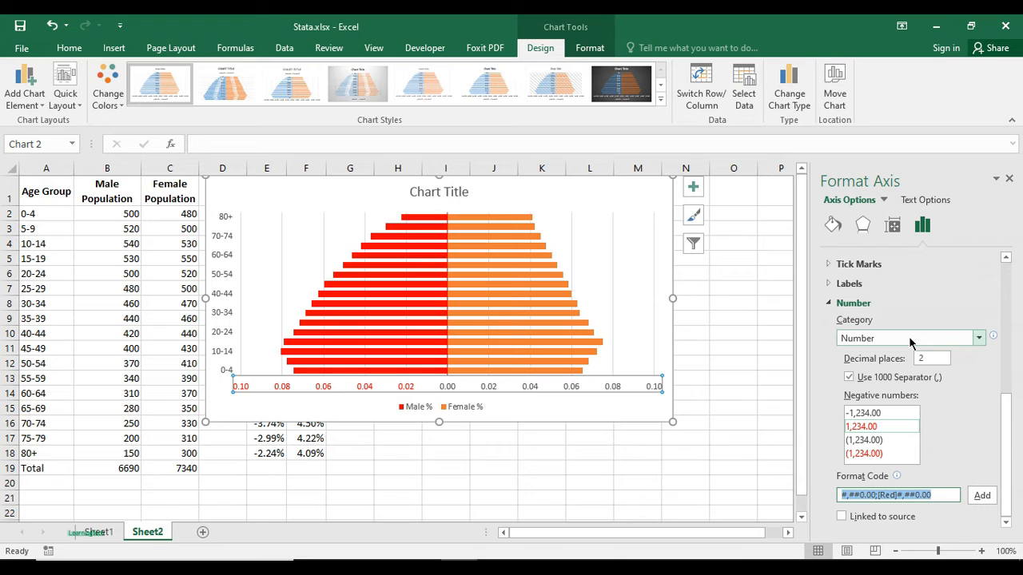
pyautogui.click(918, 342)
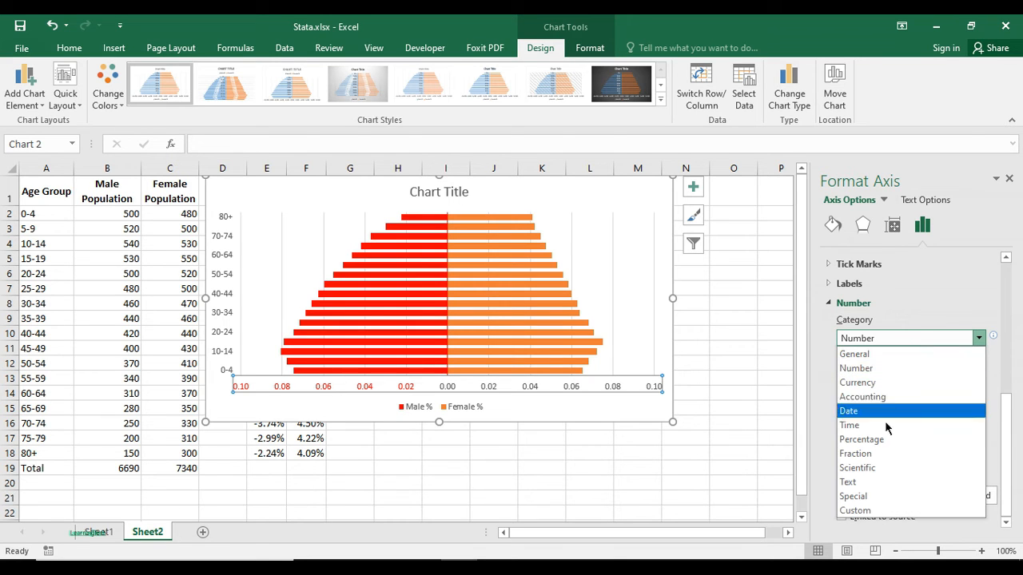
pyautogui.click(880, 440)
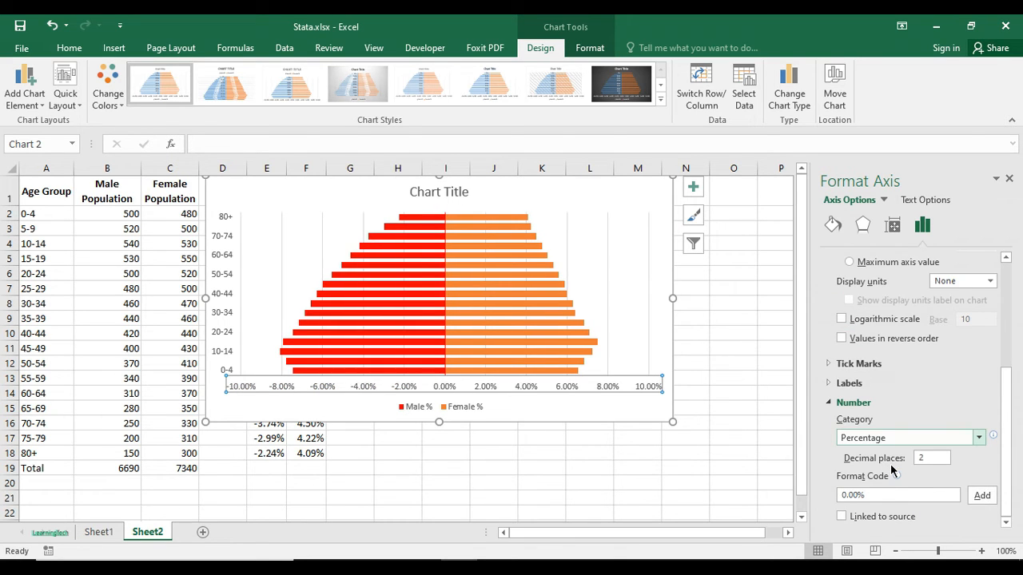
pyautogui.moveTo(880, 494); pyautogui.dragTo(792, 502)
pyautogui.hotkey('ctrl', 'v')
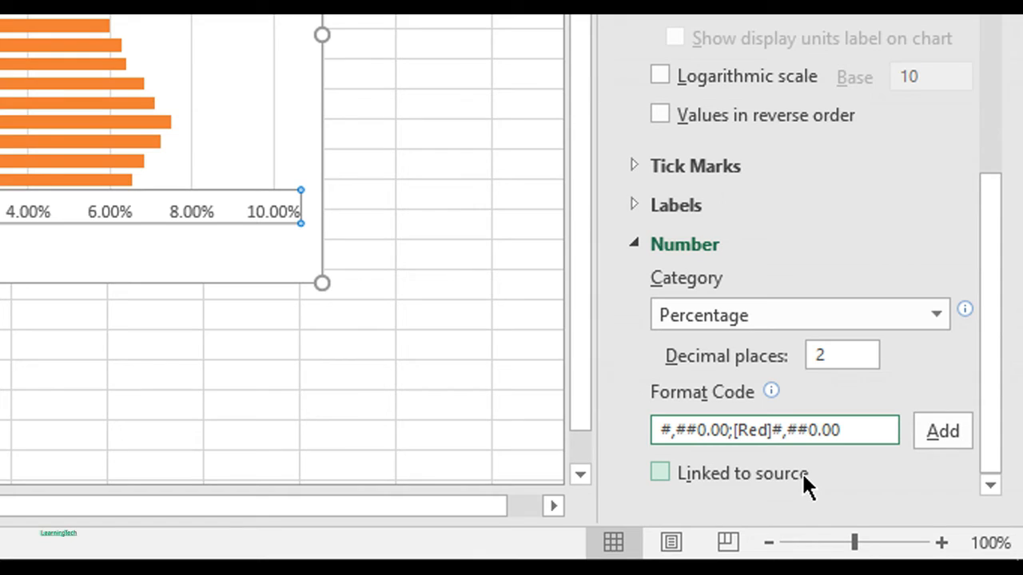
# - Remove [Red] from the horizontal axis format code, leaving #,##0.00;#,##0.00
pyautogui.press('Left')
pyautogui.press('Left')
pyautogui.press('Left')
pyautogui.press('Left')
pyautogui.press('Left')
pyautogui.press('Left')
pyautogui.press('Left')
pyautogui.press('Left')
pyautogui.press('BackSpace')
pyautogui.press('BackSpace')
pyautogui.press('BackSpace')
pyautogui.press('BackSpace')
pyautogui.press('BackSpace')
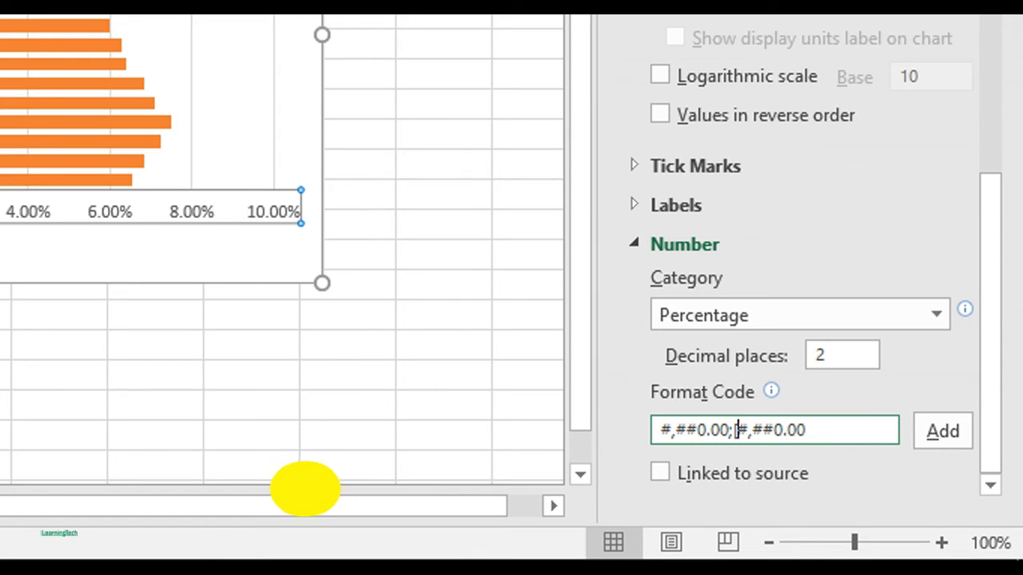
pyautogui.press('BackSpace')
# - Add a percent sign to both sections of the horizontal axis format code, making it #,##0.00%;#,##0.00%, and apply it
pyautogui.click(835, 432)
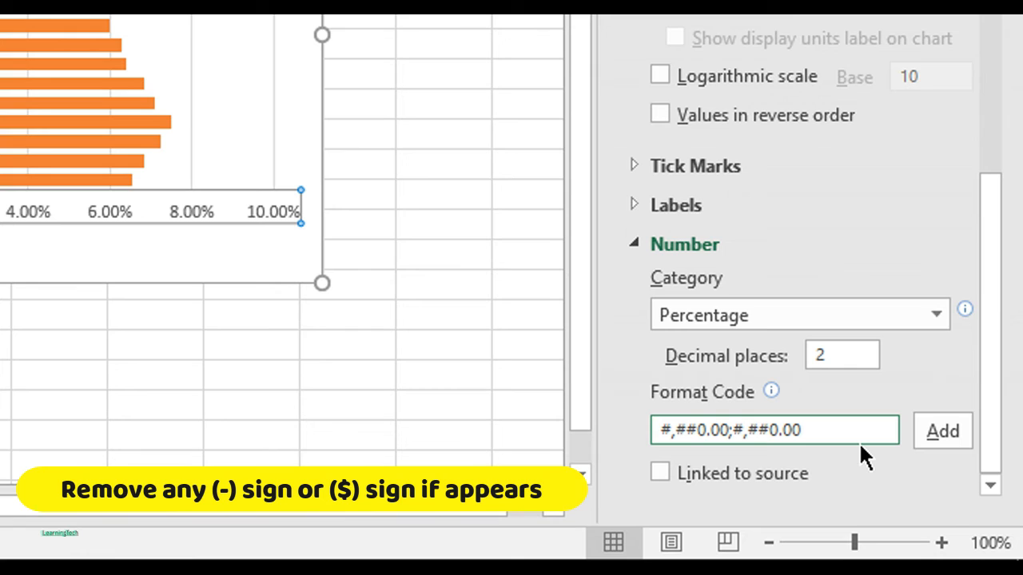
pyautogui.write('%')
pyautogui.click(731, 430)
pyautogui.press('BackSpace')
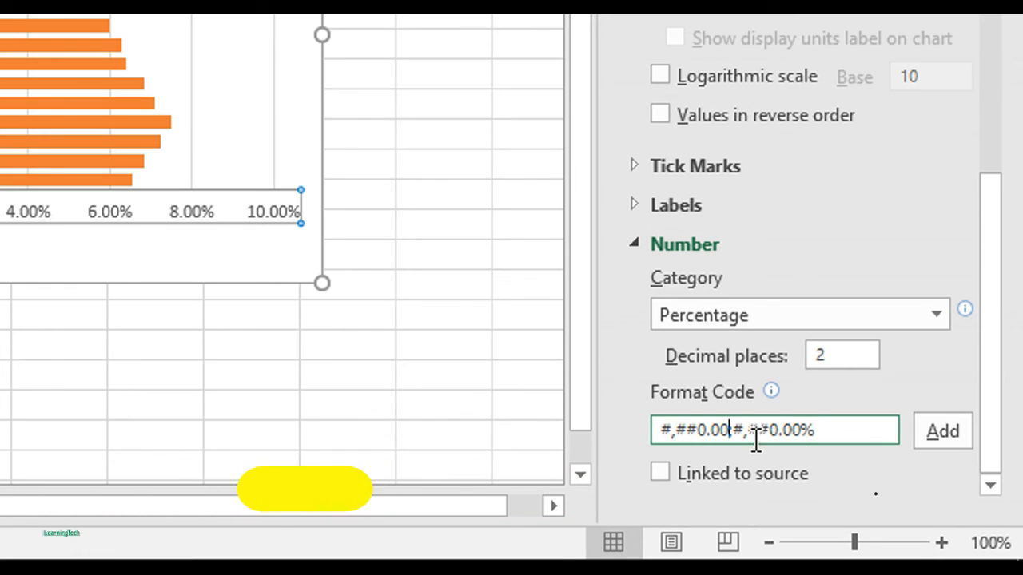
pyautogui.write(';')
pyautogui.press('Left')
pyautogui.write('%')
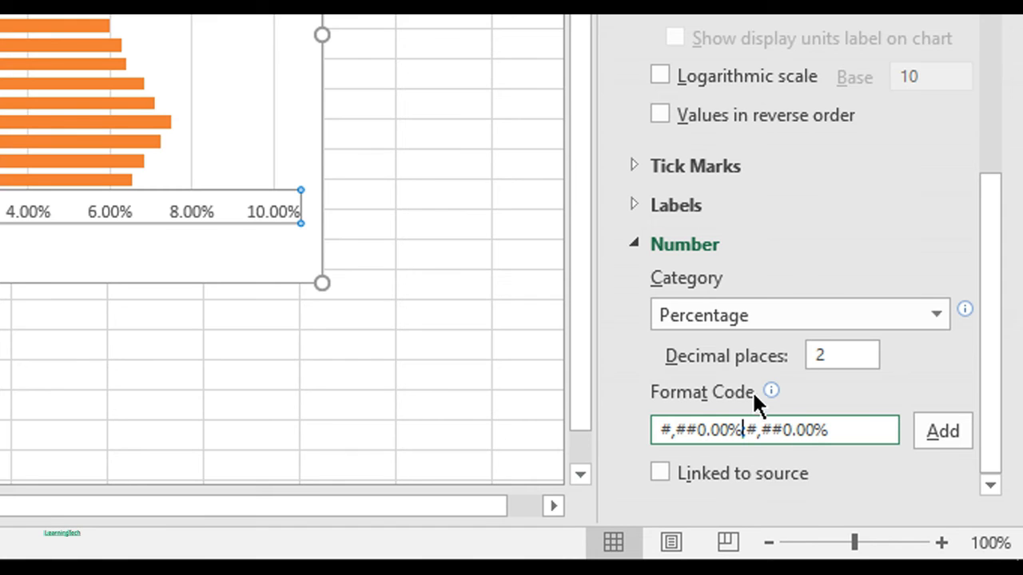
pyautogui.click(944, 433)
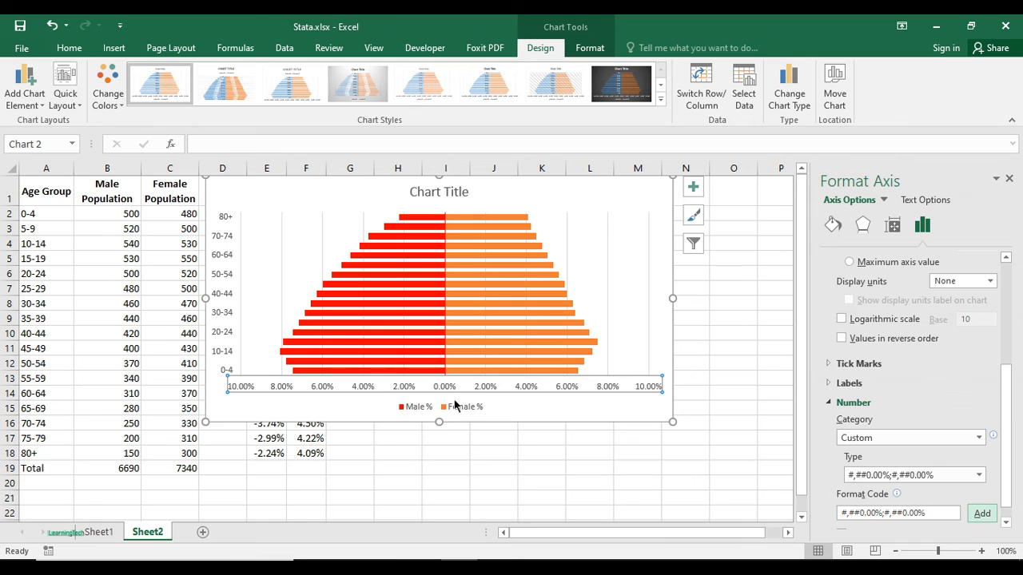
# - Move the chart down to start at about worksheet row 4 and change its title to Population Pyramid
pyautogui.moveTo(615, 189); pyautogui.dragTo(610, 245)
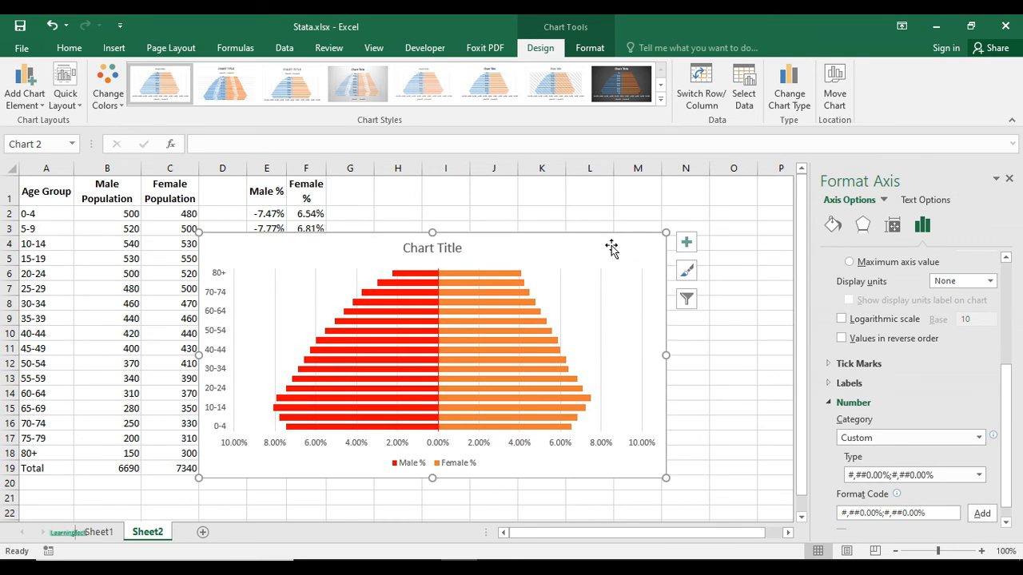
pyautogui.click(432, 248)
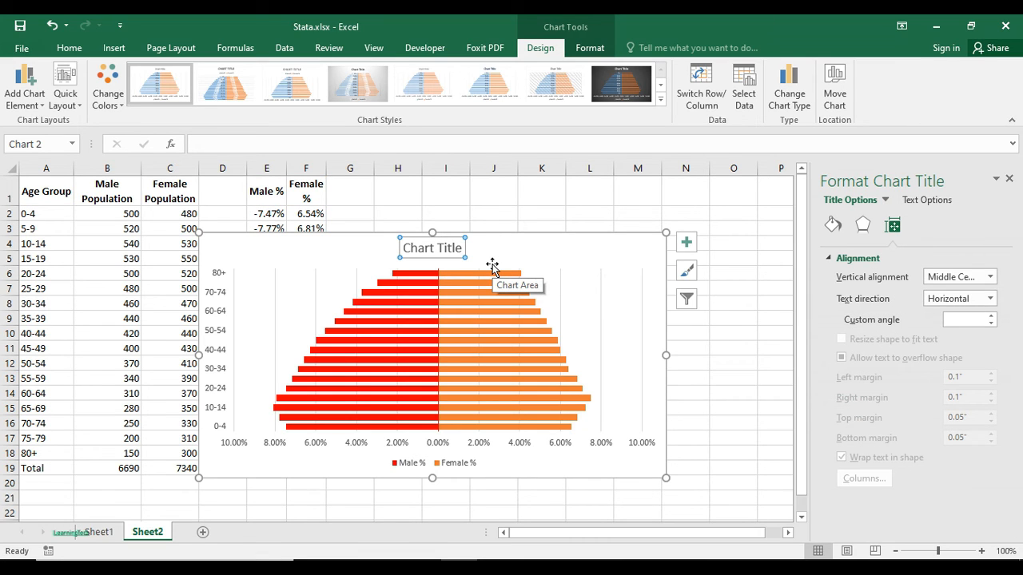
pyautogui.write('Pop')
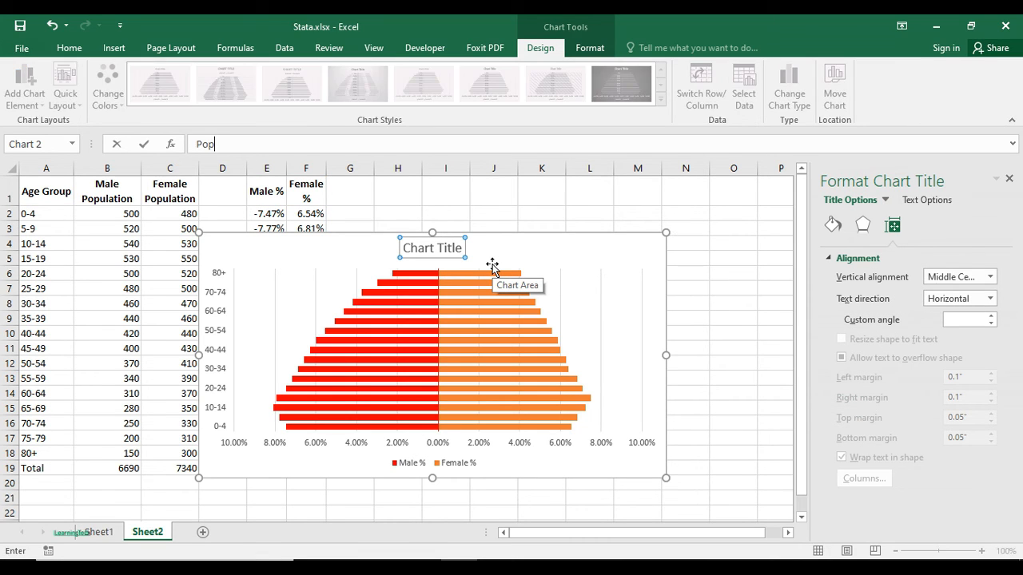
pyautogui.write('ulation Pyramid')
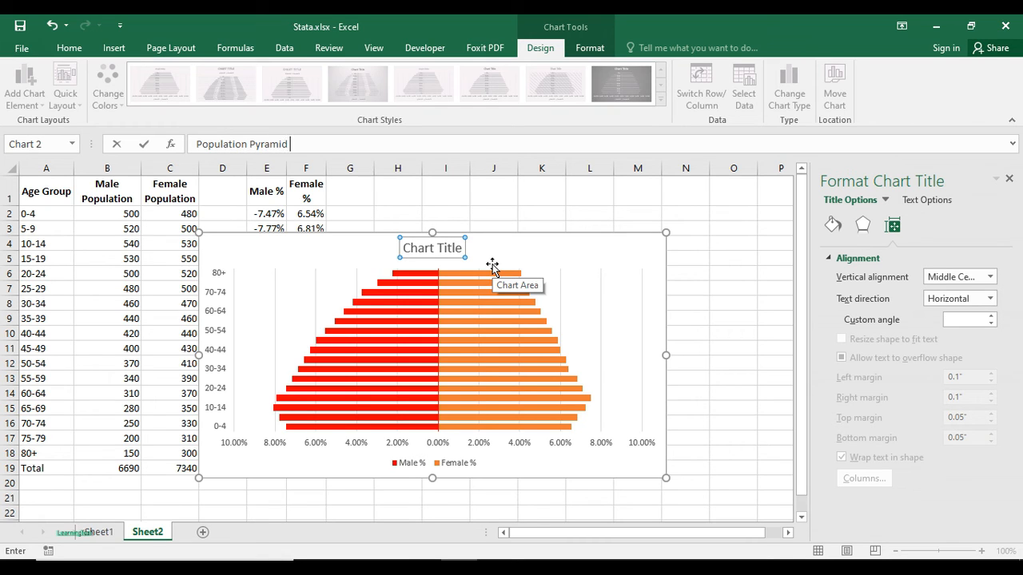
pyautogui.press('Return')
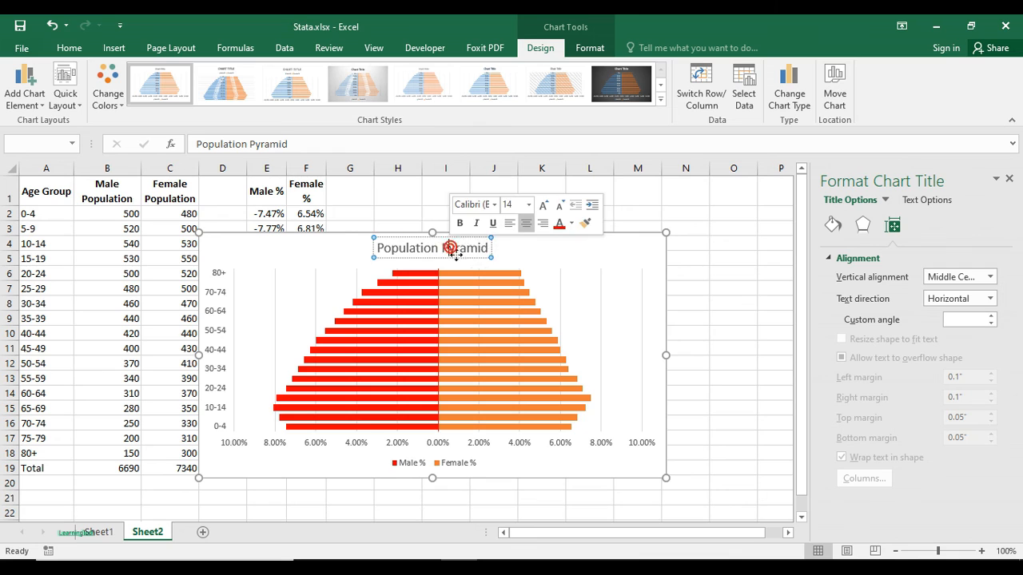
pyautogui.click(466, 295)
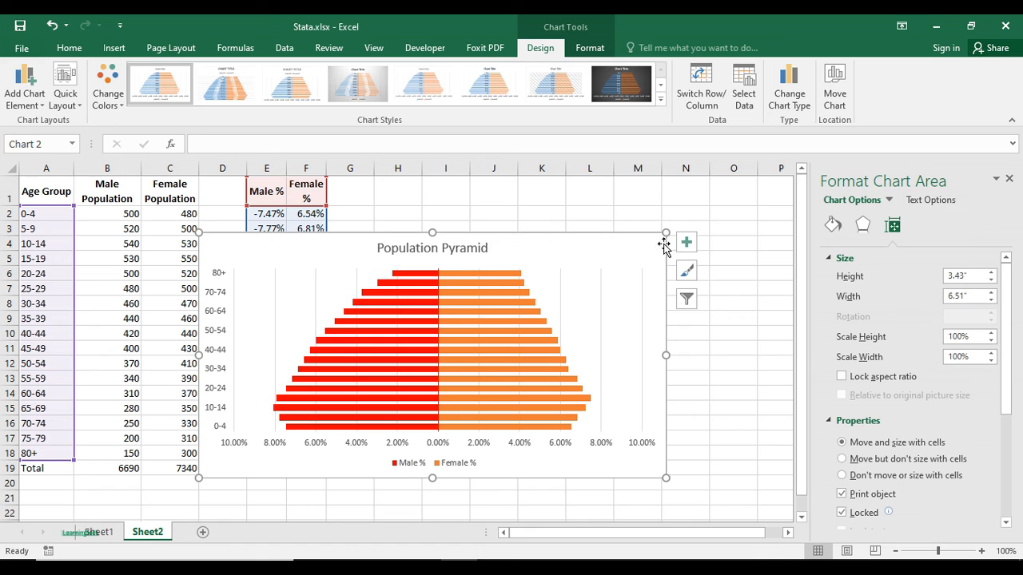
# - Enlarge the chart to about 4.21" high by 7.18" wide and place it just below the worksheet's header row
pyautogui.moveTo(666, 232); pyautogui.dragTo(715, 176)
pyautogui.moveTo(631, 198); pyautogui.dragTo(618, 228)
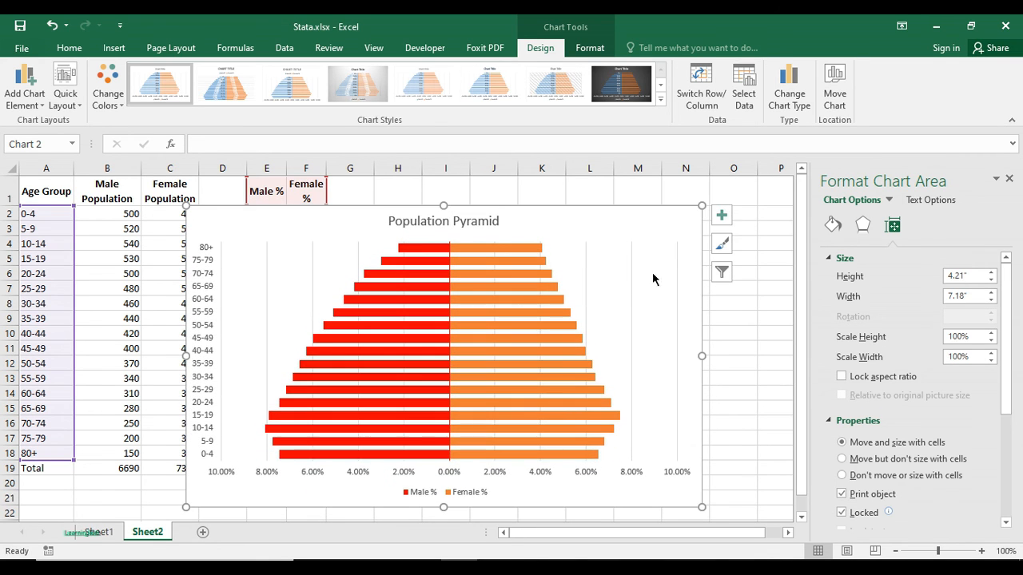
# - Add data labels to the male and female bars, look through the label position options, and deselect the chart
pyautogui.click(722, 215)
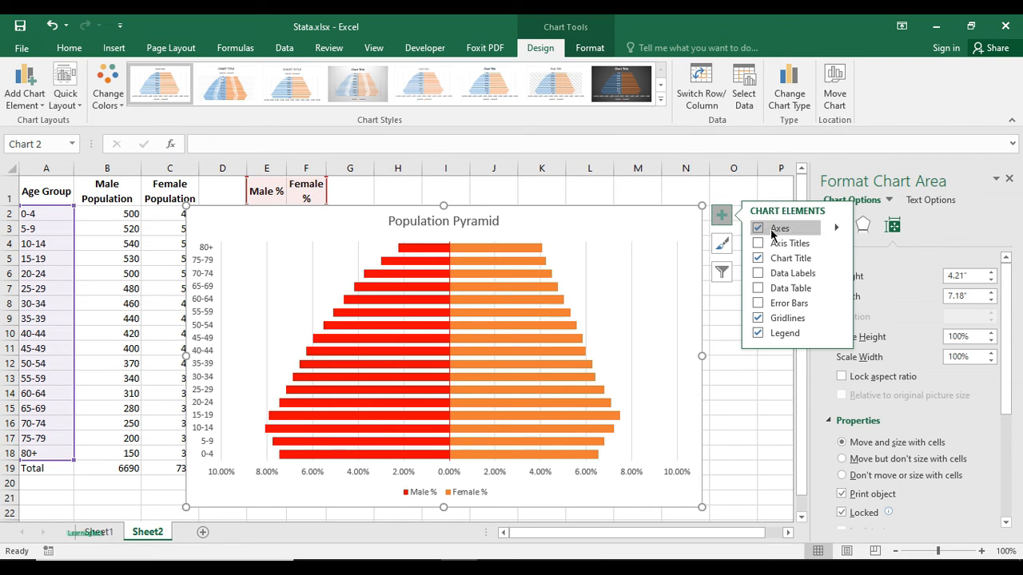
pyautogui.click(759, 273)
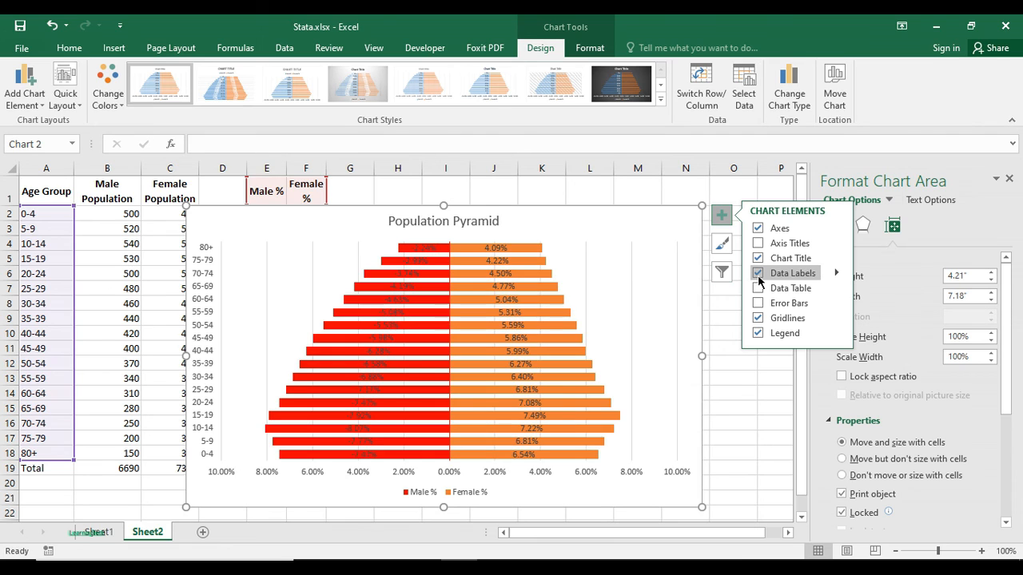
pyautogui.click(836, 274)
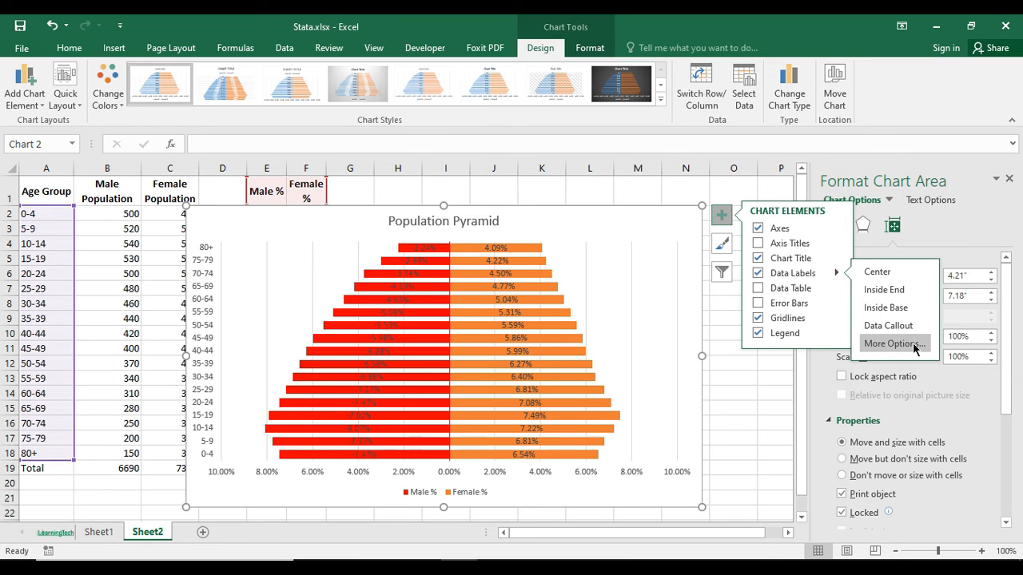
pyautogui.click(751, 377)
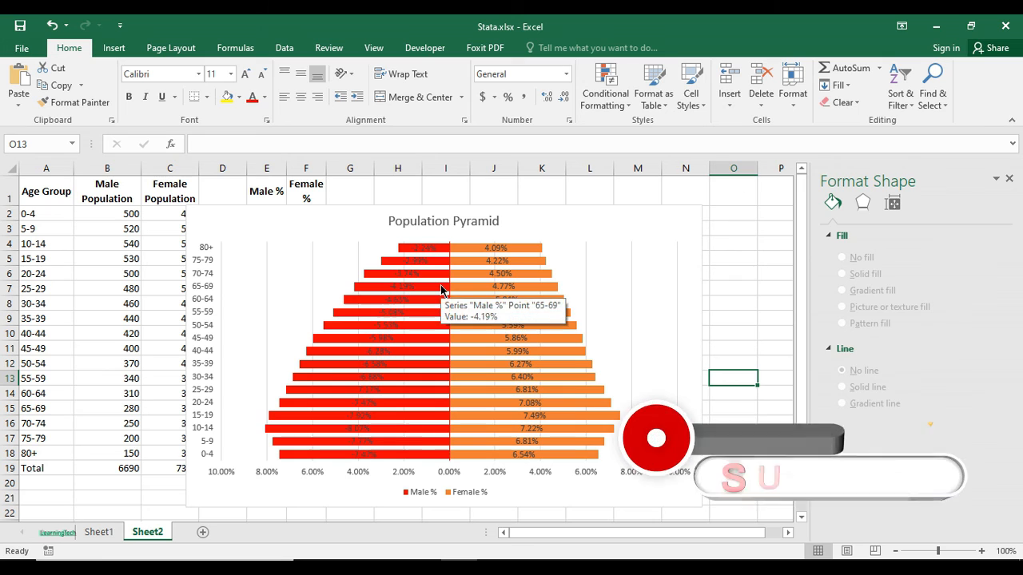
pyautogui.moveTo(468, 327)
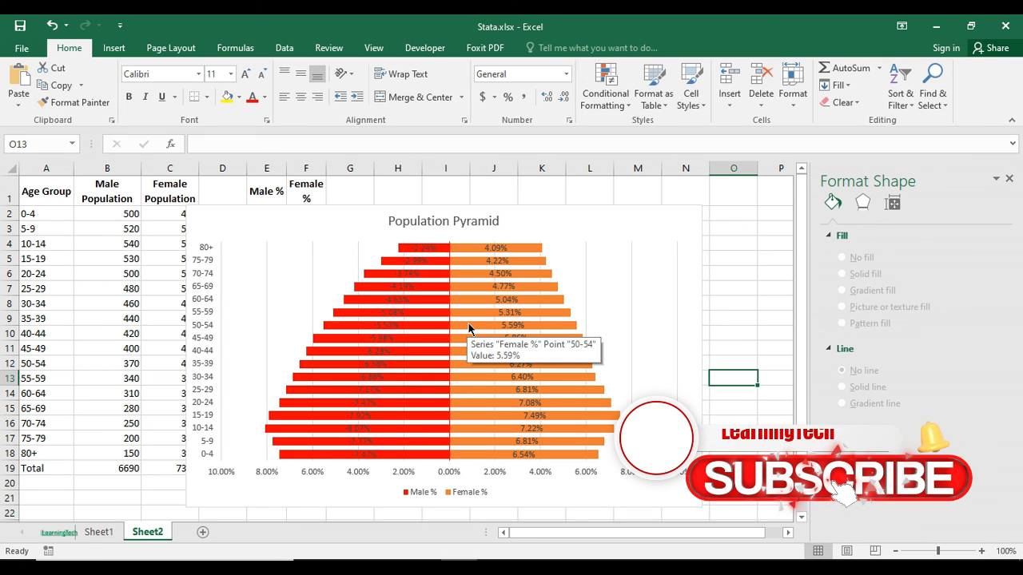